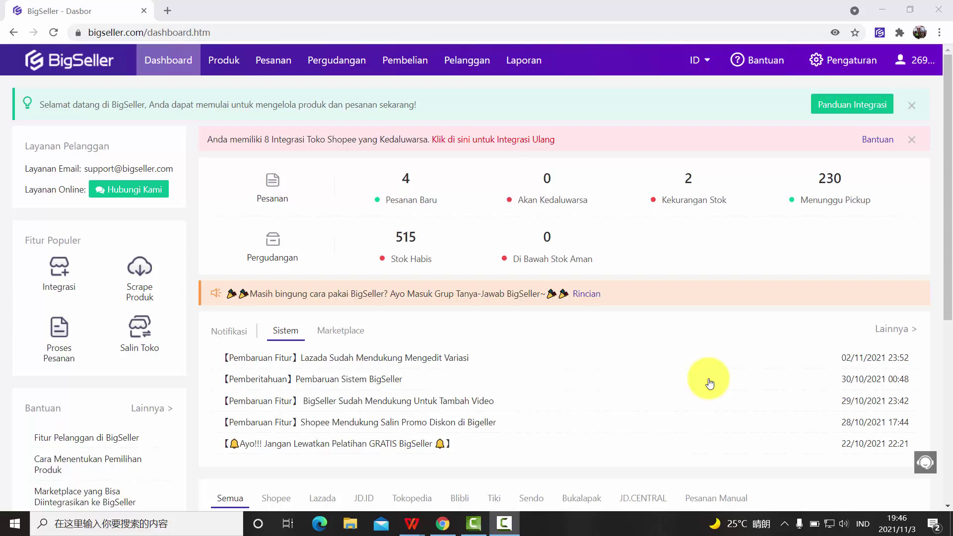
# - Show the Pergudangan dropdown in the top navigation bar of the dashboard
pyautogui.moveTo(343, 60)
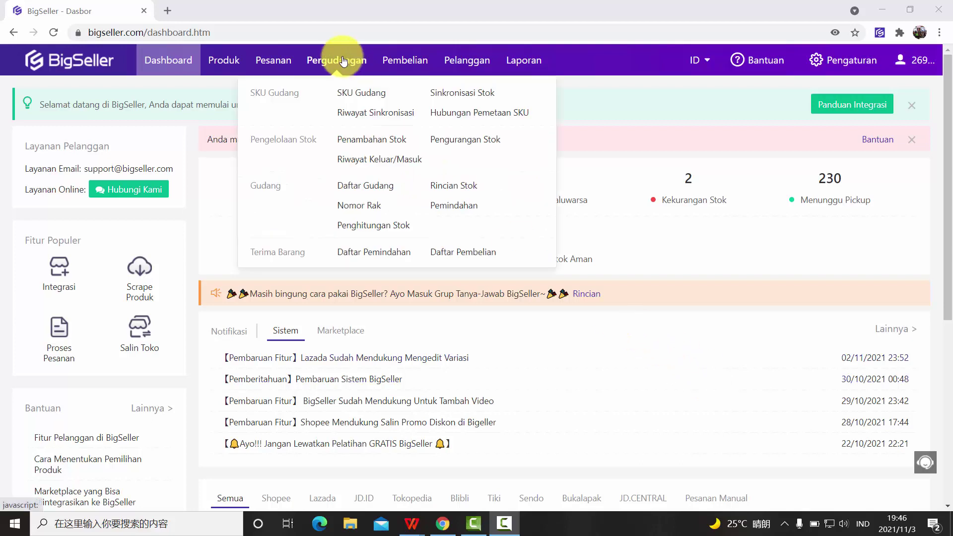
pyautogui.click(386, 233)
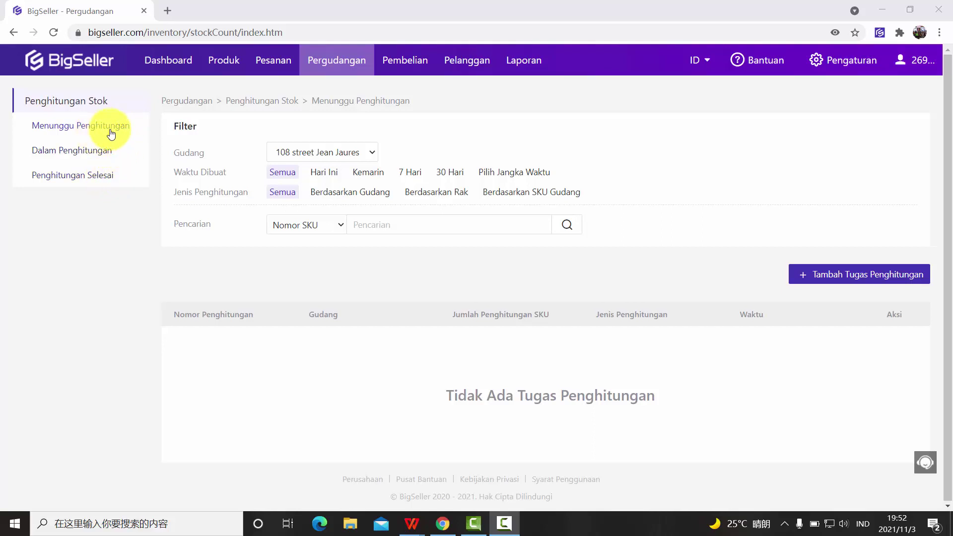
pyautogui.click(317, 149)
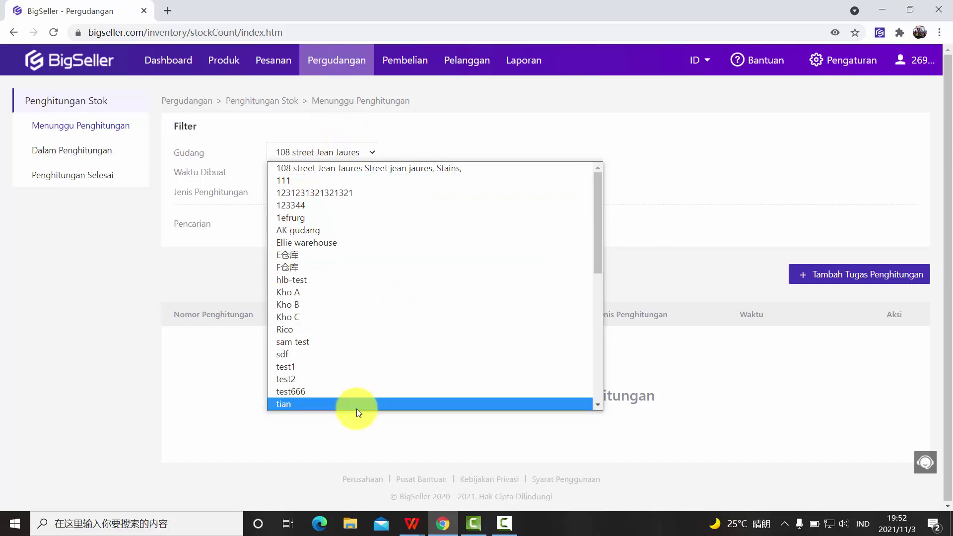
pyautogui.scroll(-10, 398, 298)
pyautogui.scroll(10, 336, 329)
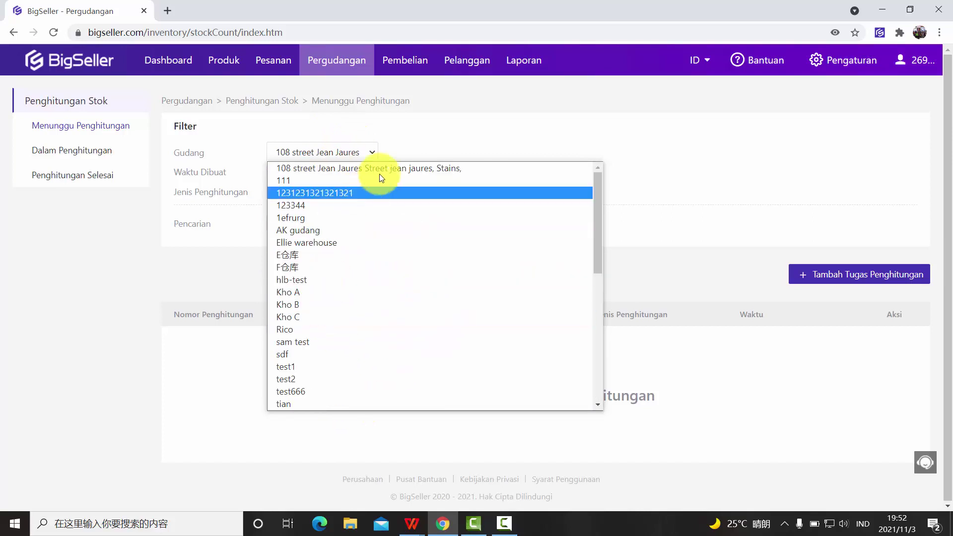
pyautogui.click(293, 152)
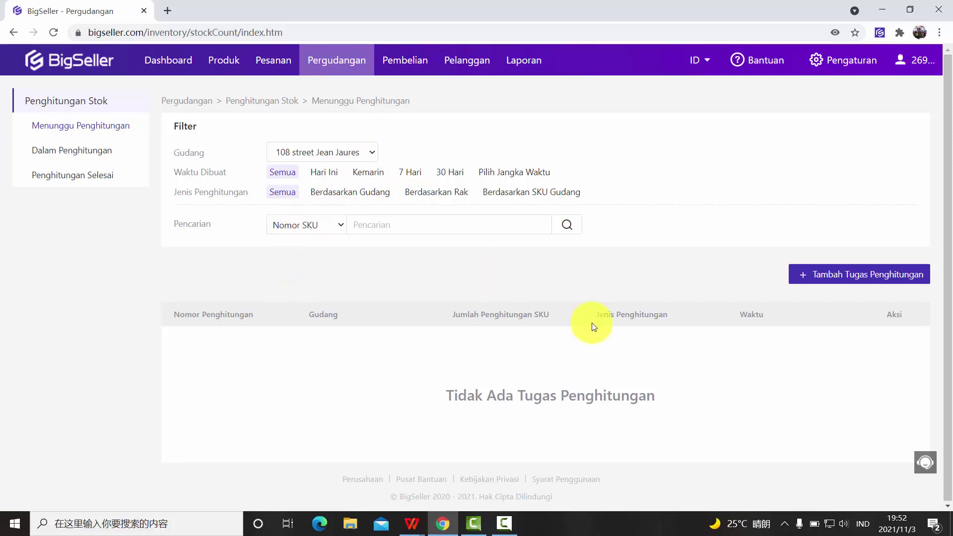
# - Start a new count task, trying Nomor Rak and Gudang before choosing Berdasarkan SKU Gudang
pyautogui.click(852, 278)
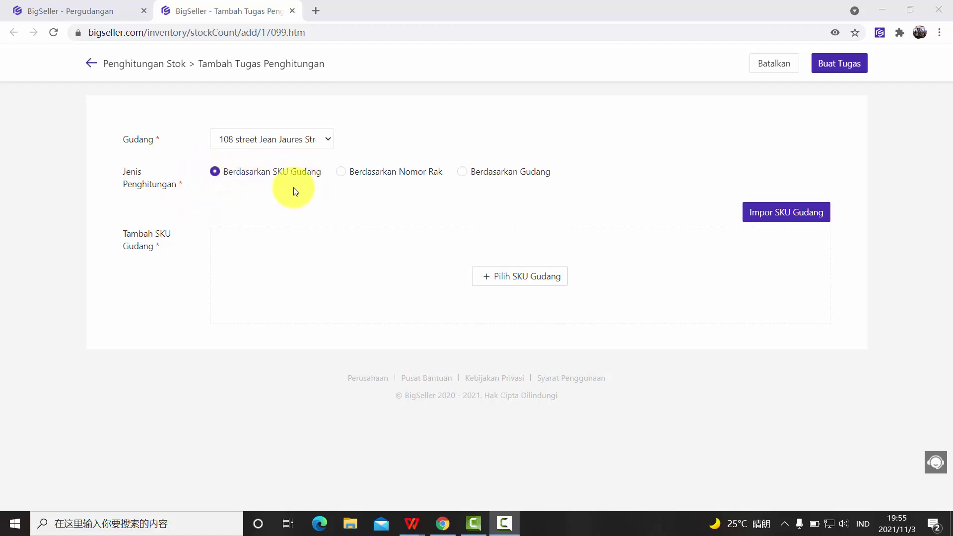
pyautogui.click(349, 174)
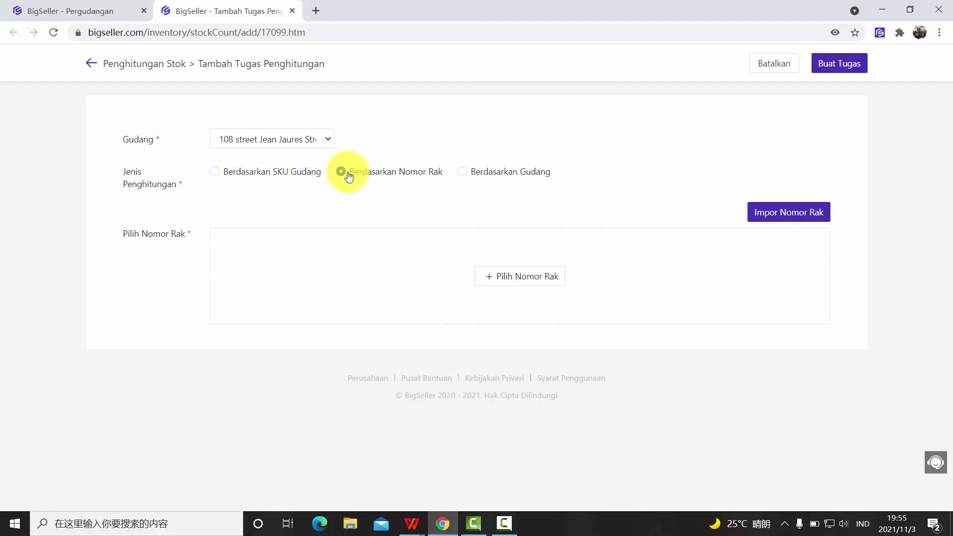
pyautogui.click(468, 175)
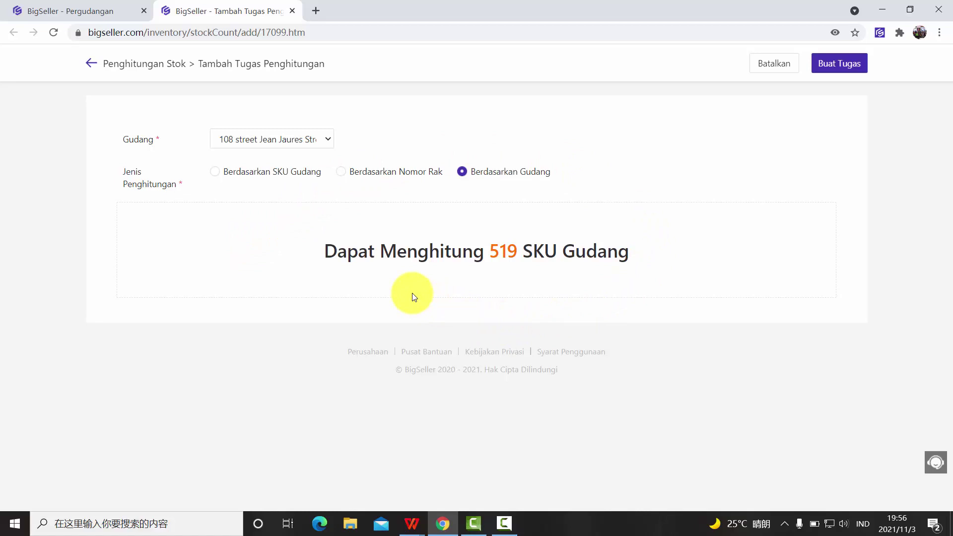
pyautogui.click(212, 173)
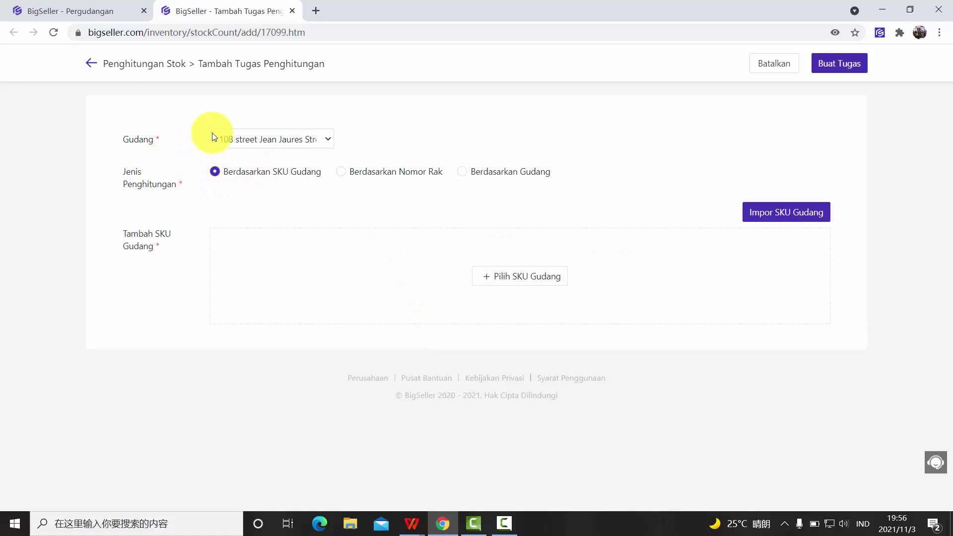
pyautogui.click(516, 282)
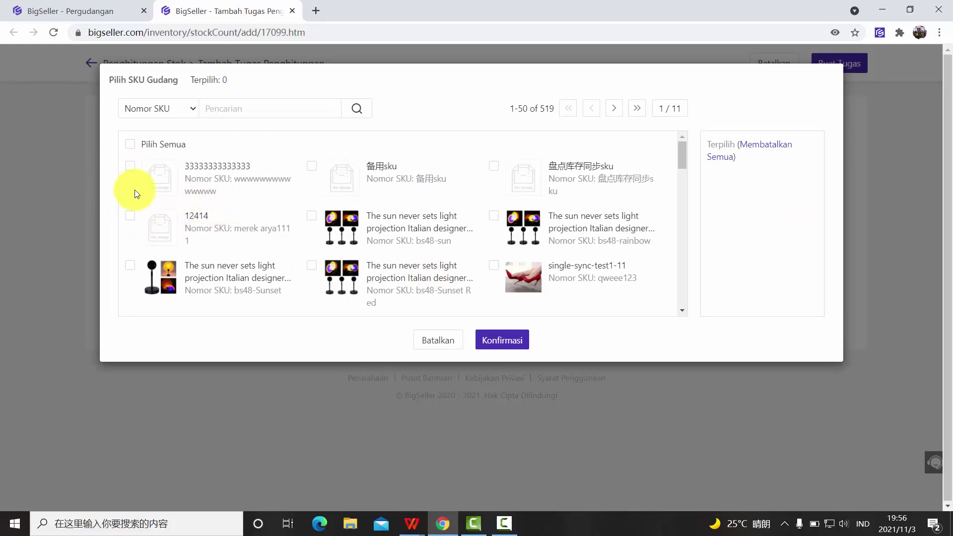
pyautogui.click(130, 166)
pyautogui.click(130, 216)
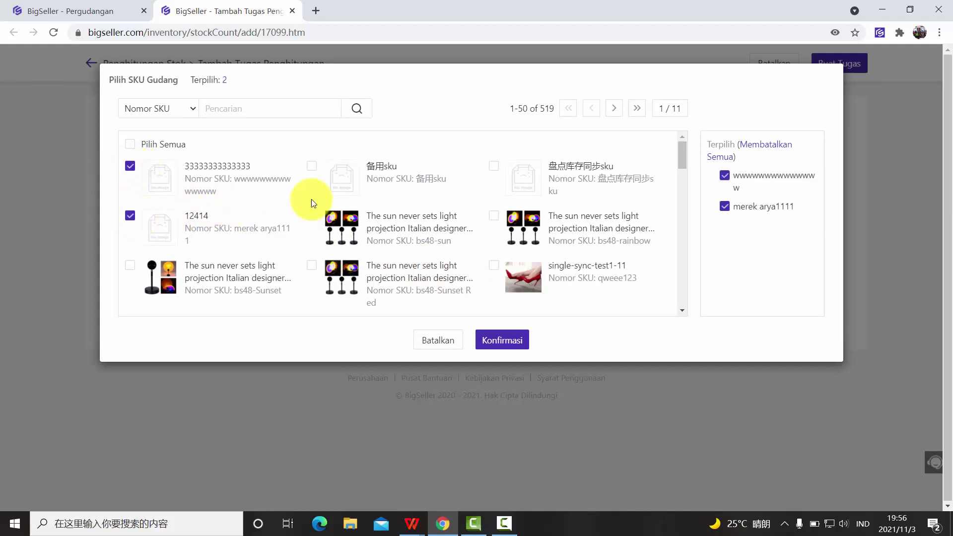
pyautogui.click(314, 168)
pyautogui.click(313, 216)
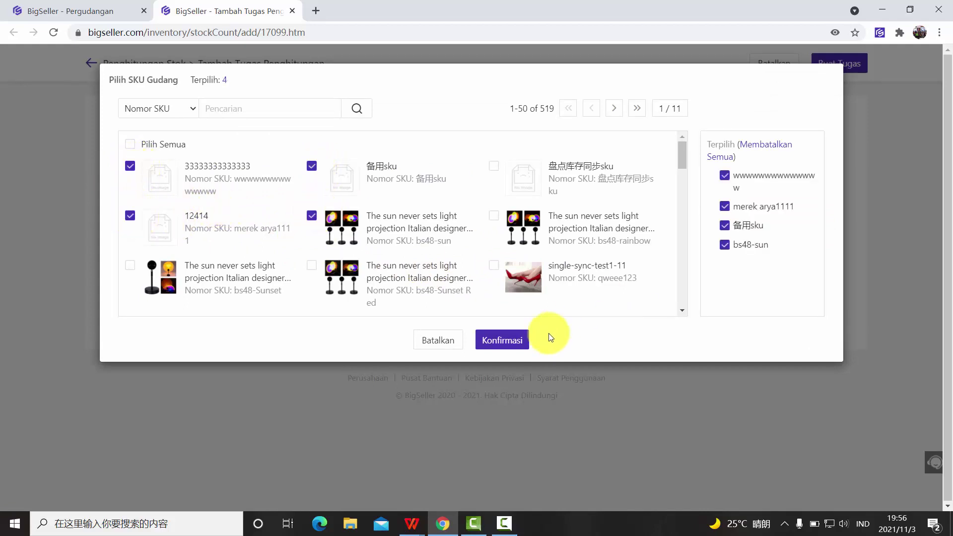
pyautogui.click(526, 344)
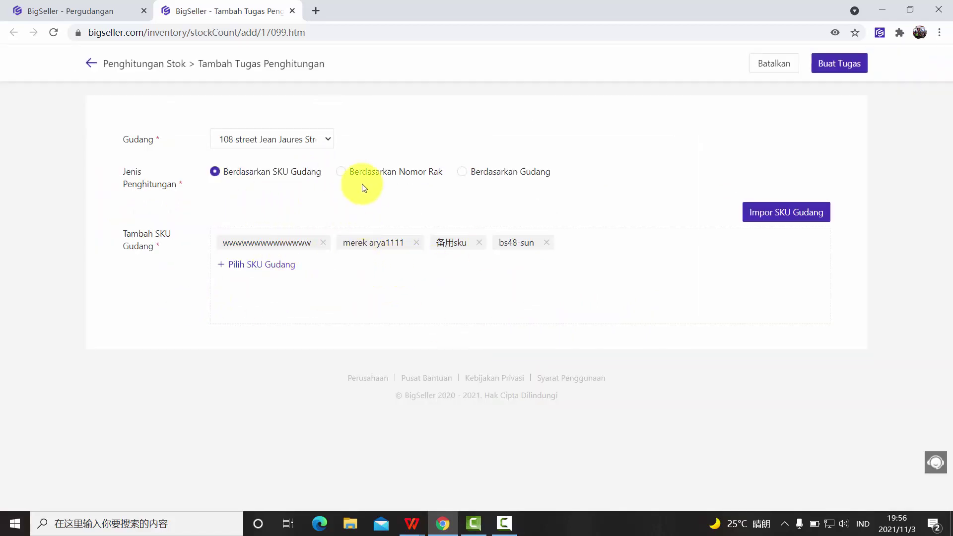
# - Switch the count type to Berdasarkan Nomor Rak with rack 1122332, then back to SKU
pyautogui.click(351, 174)
pyautogui.click(502, 203)
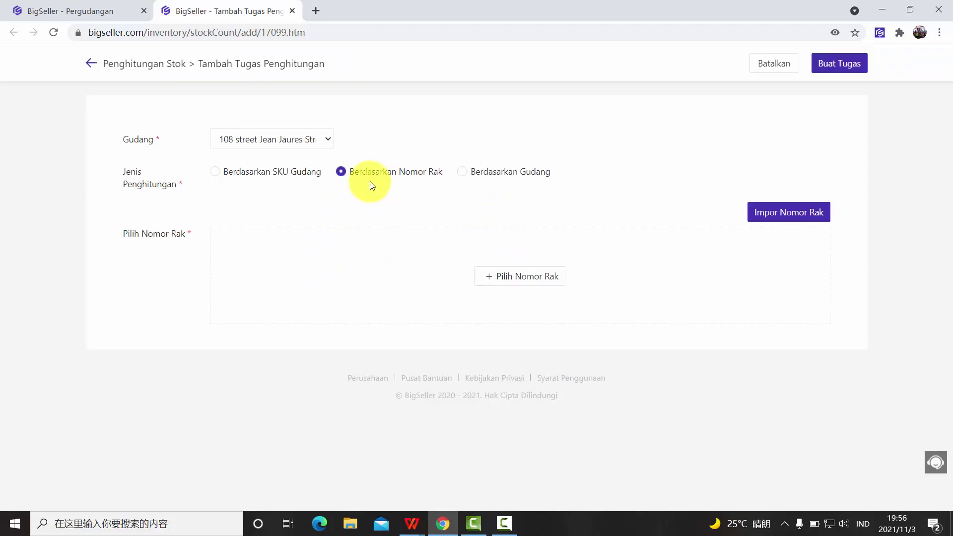
pyautogui.click(500, 276)
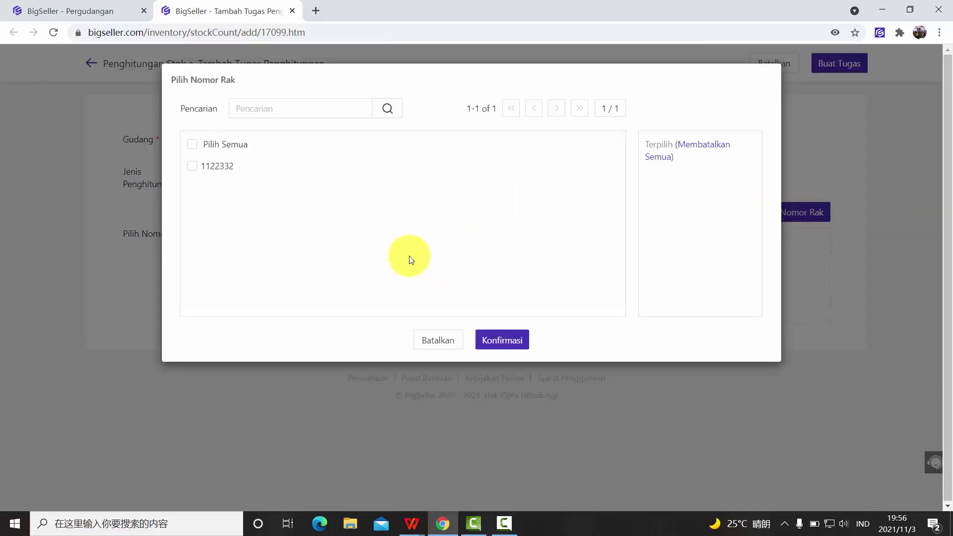
pyautogui.click(192, 166)
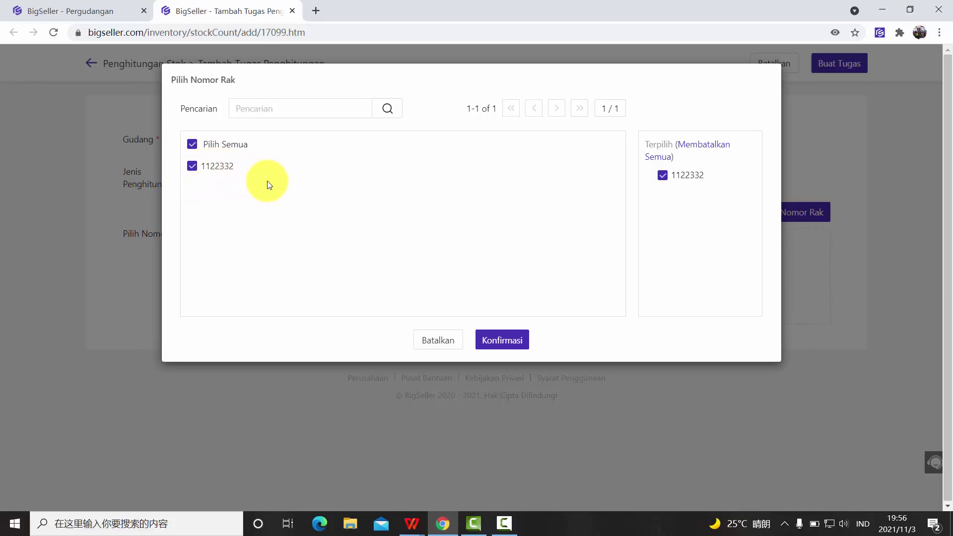
pyautogui.click(502, 337)
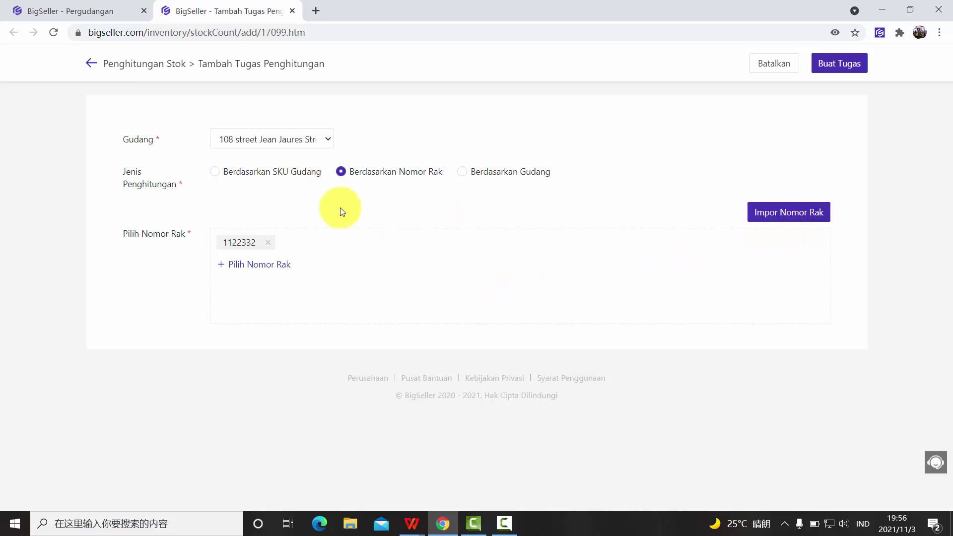
pyautogui.click(239, 171)
# - Confirm counting by warehouse SKU, then download and open the SKU import template xlsx
pyautogui.click(499, 203)
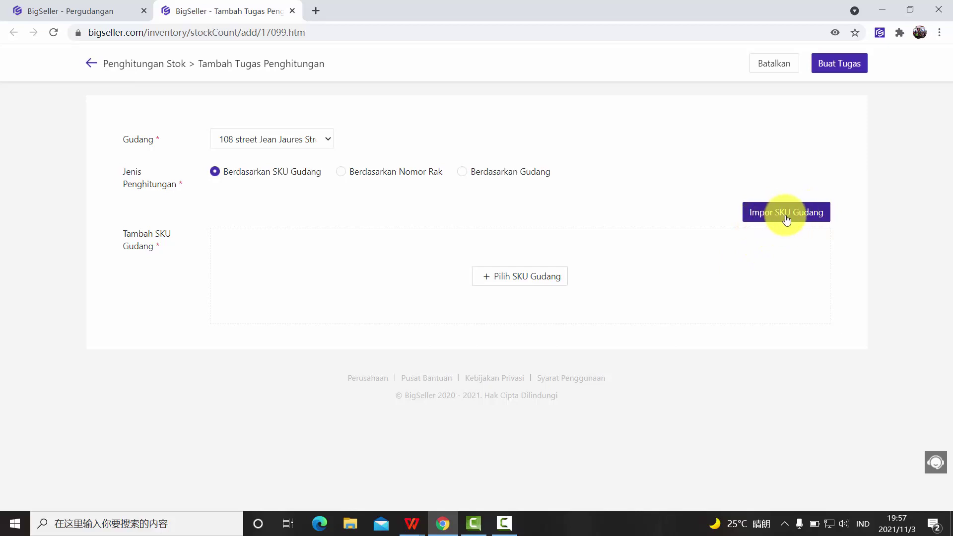
pyautogui.click(782, 215)
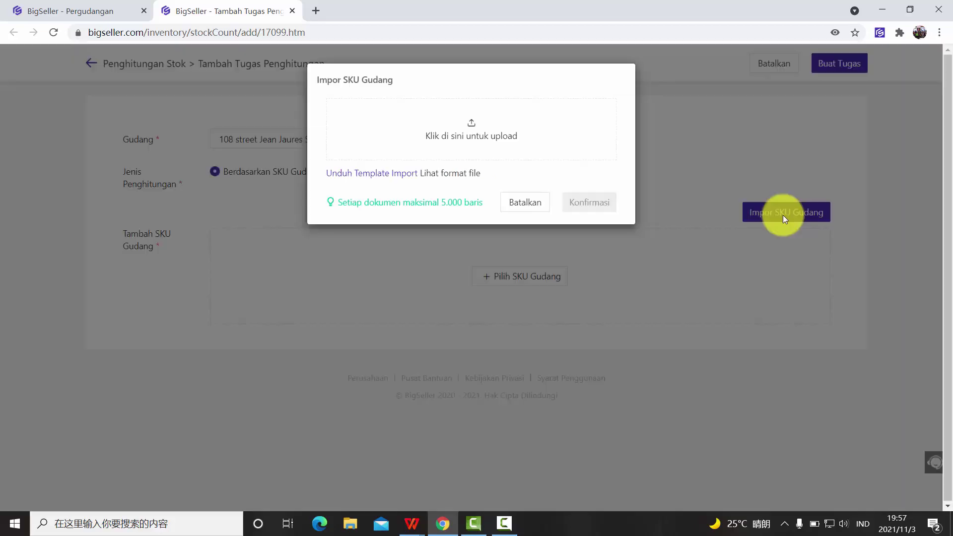
pyautogui.click(386, 179)
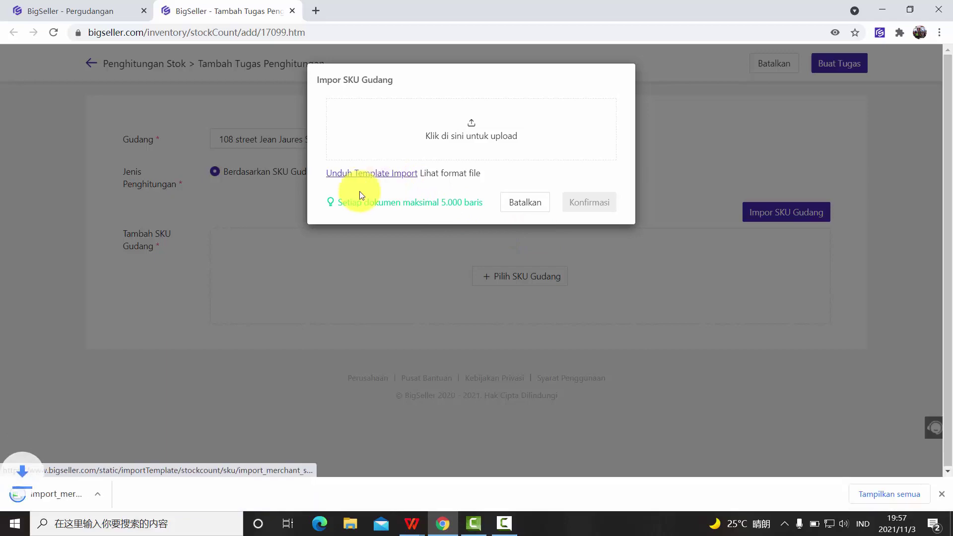
pyautogui.click(82, 503)
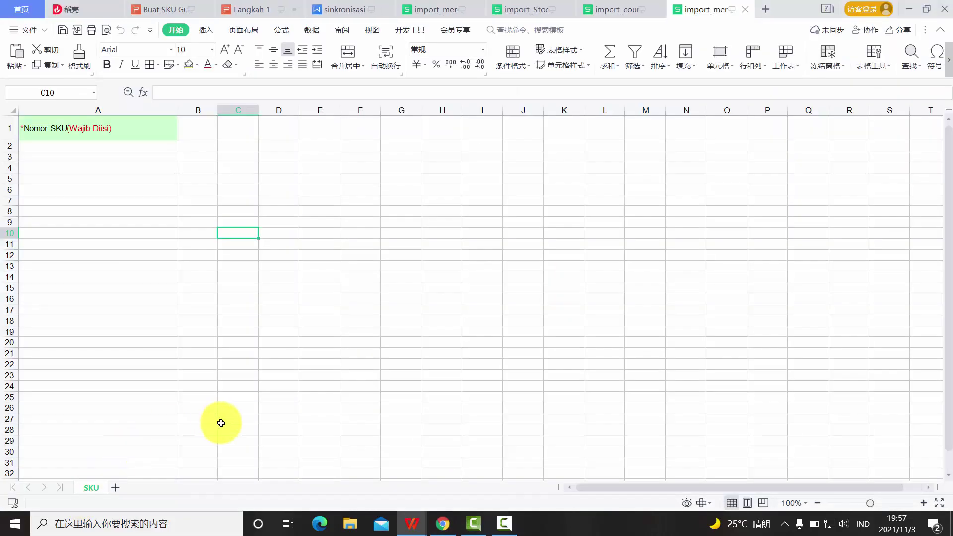
# - Inspect the empty *Nomor SKU(Wajib Diisi) template, then return to the Impor SKU Gudang dialog
pyautogui.moveTo(68, 151)
pyautogui.mouseDown()
pyautogui.moveTo(420, 297)
pyautogui.moveTo(525, 356)
pyautogui.mouseUp()
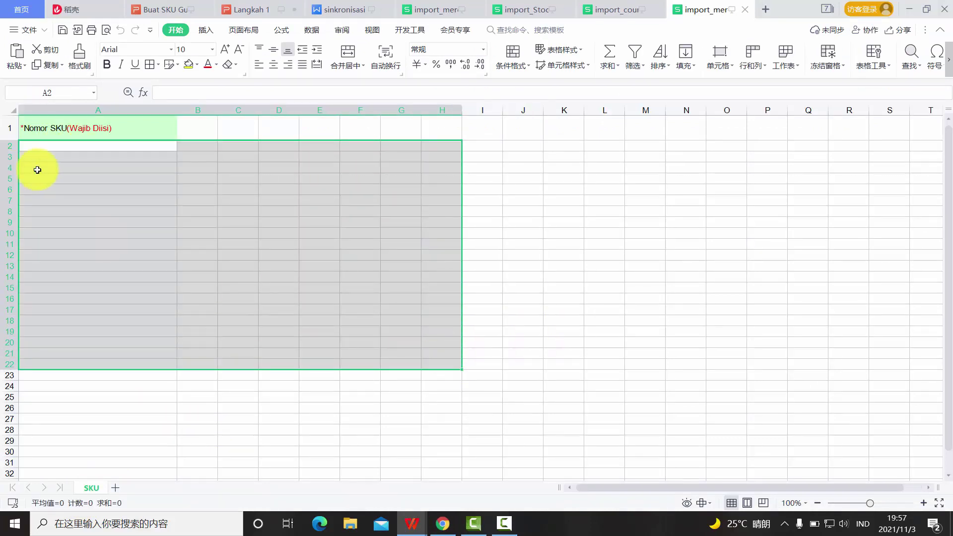
pyautogui.click(70, 147)
pyautogui.moveTo(71, 151)
pyautogui.mouseDown()
pyautogui.moveTo(71, 169)
pyautogui.moveTo(81, 144)
pyautogui.mouseUp()
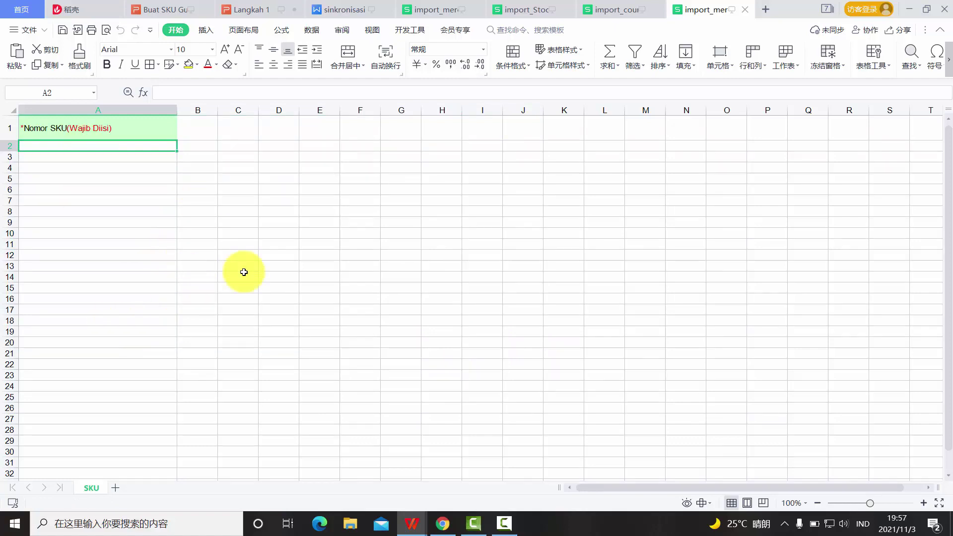
pyautogui.click(442, 519)
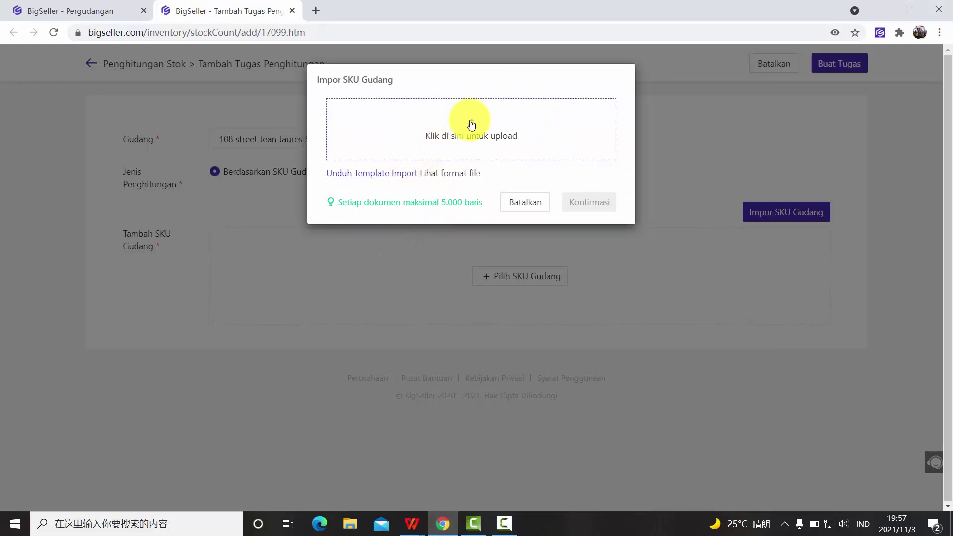
pyautogui.click(525, 202)
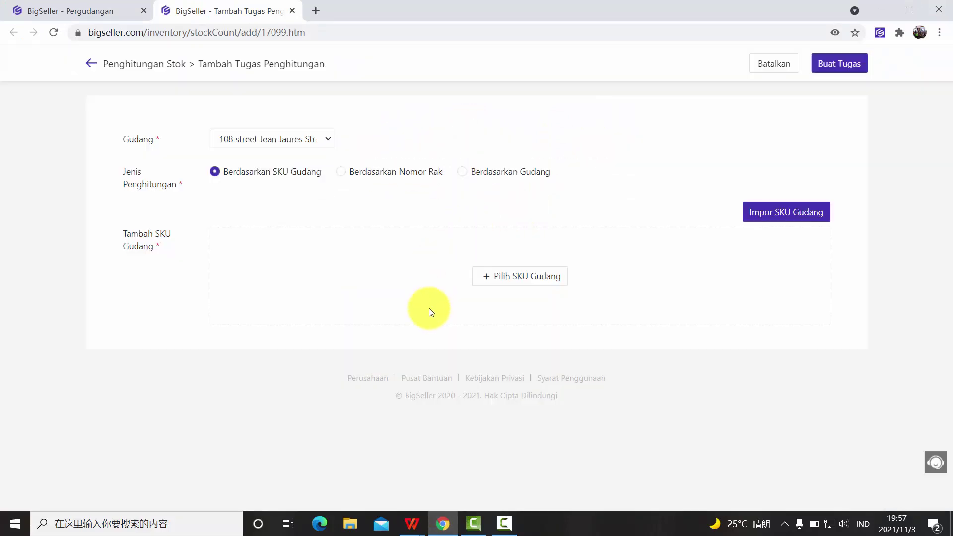
pyautogui.click(516, 276)
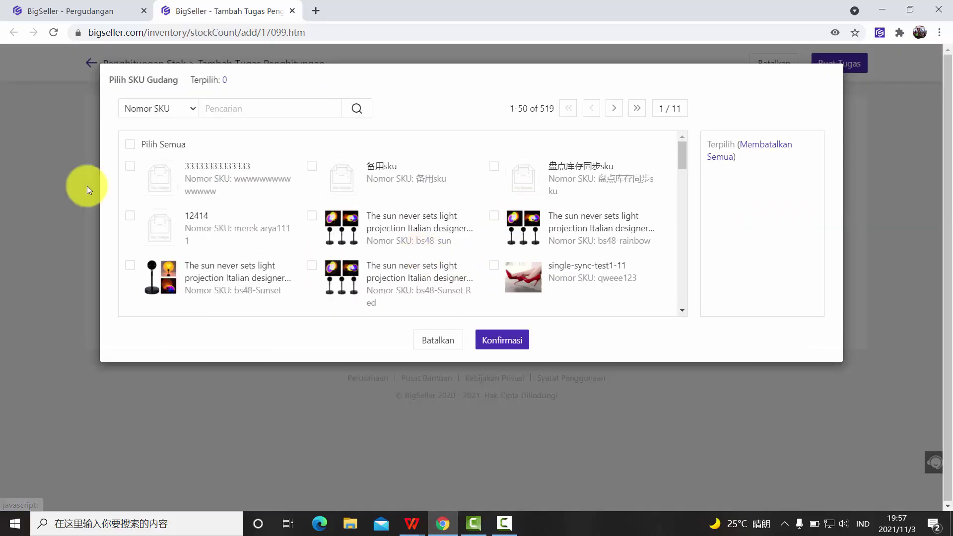
pyautogui.click(130, 215)
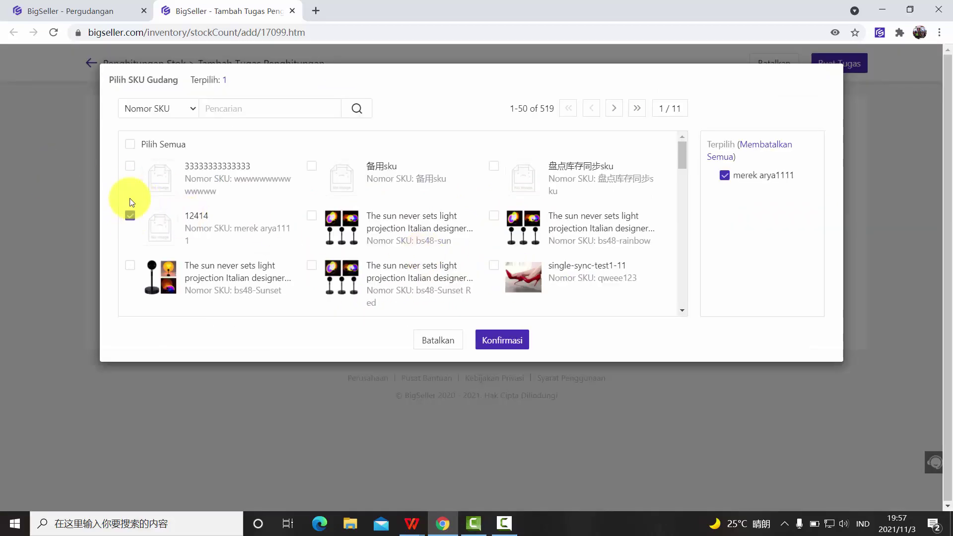
pyautogui.click(130, 166)
pyautogui.click(313, 215)
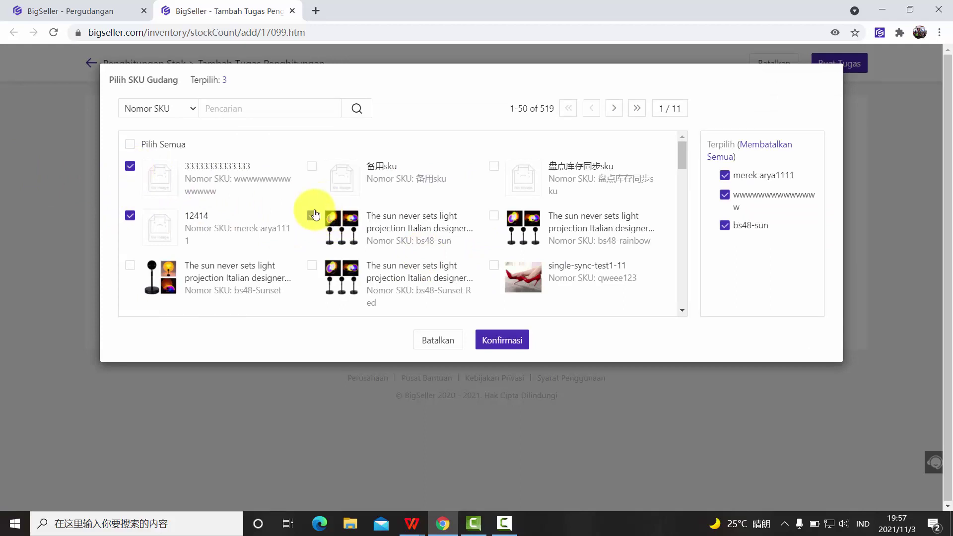
pyautogui.click(312, 168)
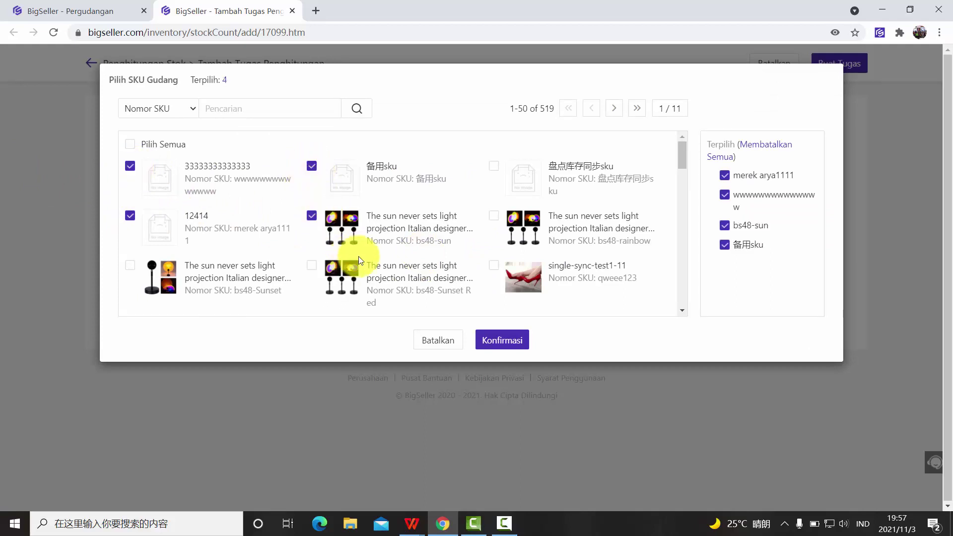
pyautogui.click(493, 167)
pyautogui.click(493, 216)
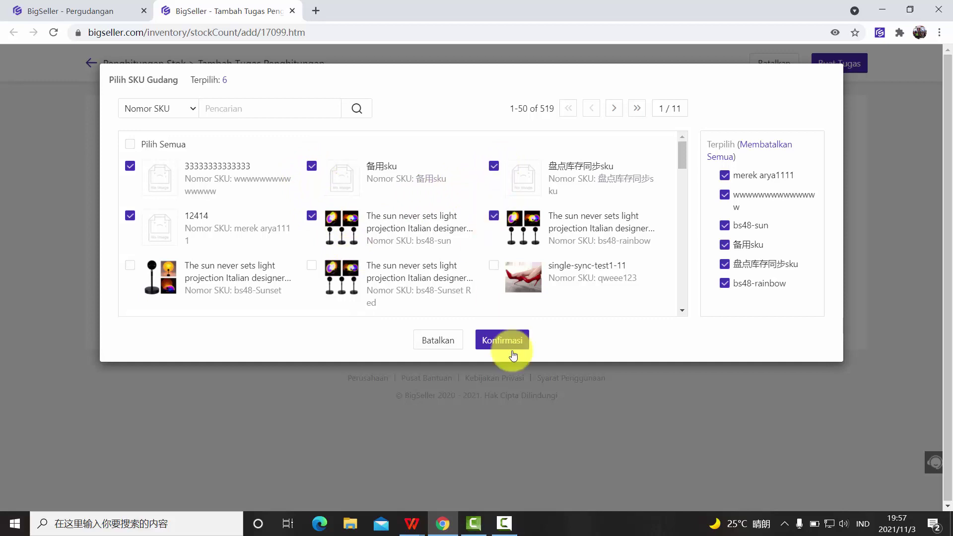
pyautogui.click(503, 341)
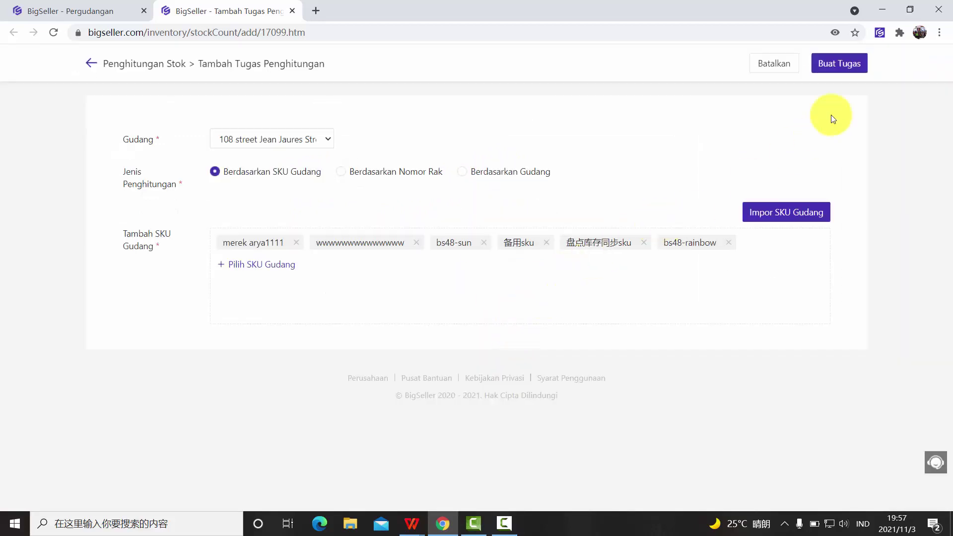
pyautogui.click(862, 70)
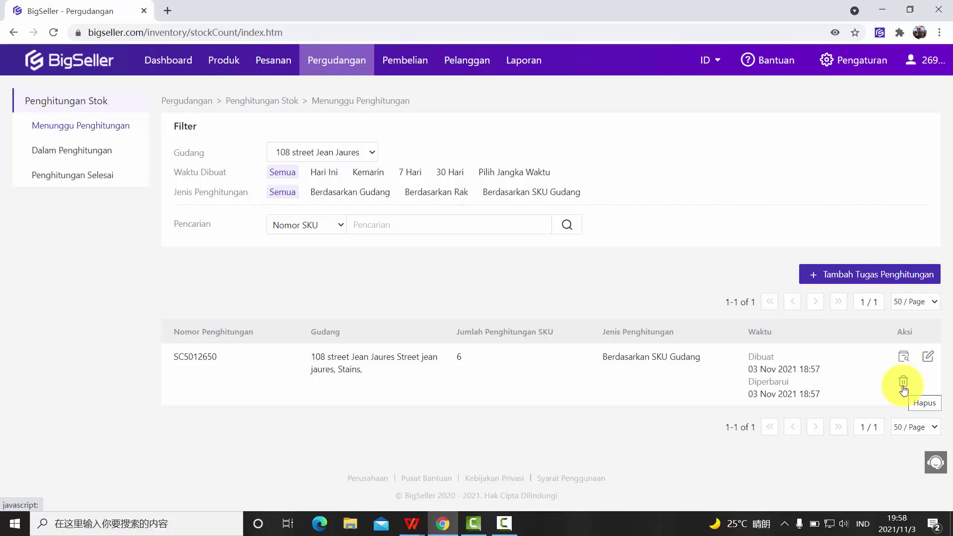
# - Start counting task SC5012650 from the Menunggu Penghitungan list
pyautogui.click(907, 358)
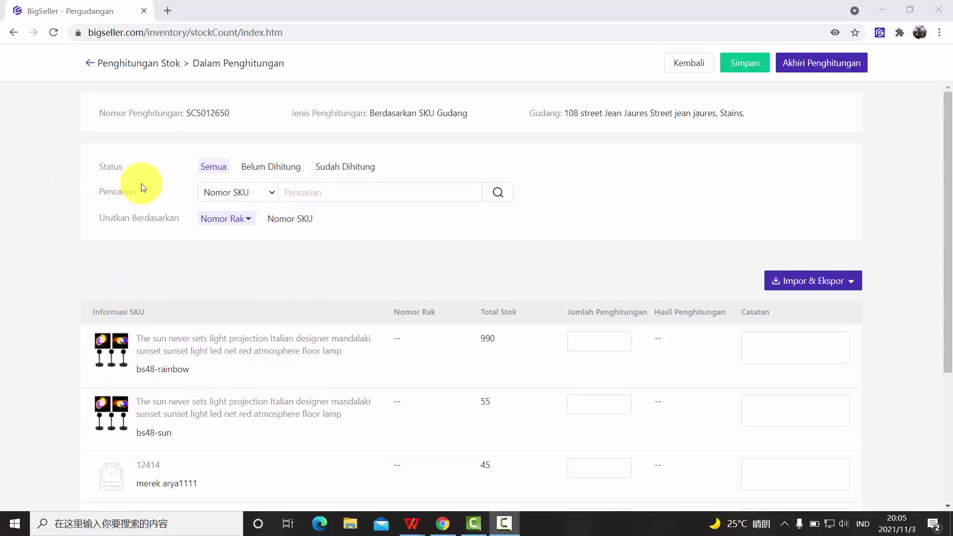
# - Sort the count sheet rows by Nomor SKU, keeping the search field on SKU number
pyautogui.click(232, 196)
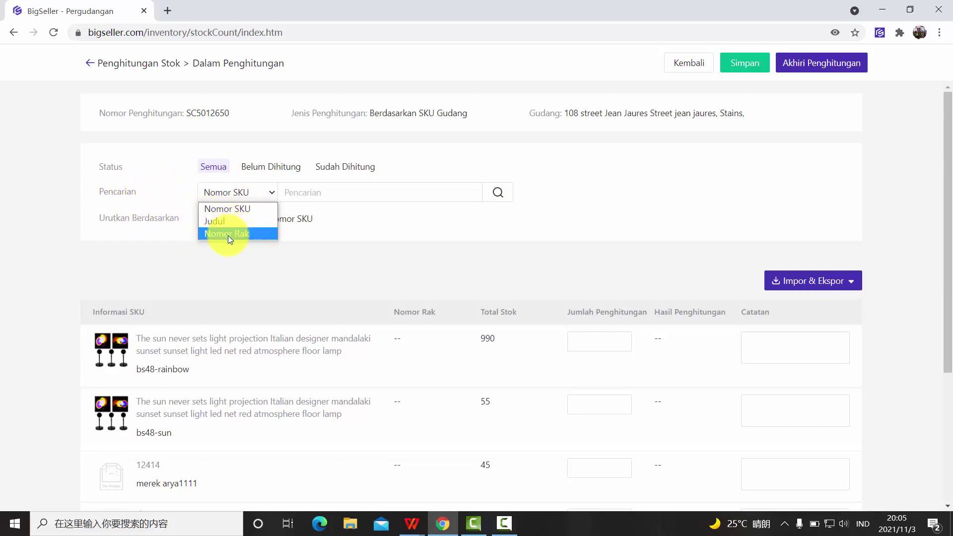
pyautogui.click(296, 255)
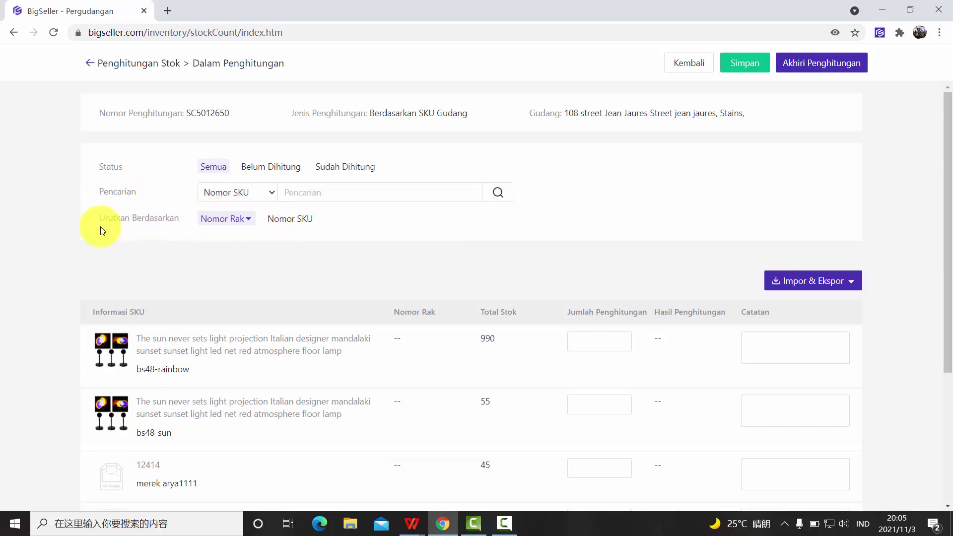
pyautogui.scroll(-1, 133, 282)
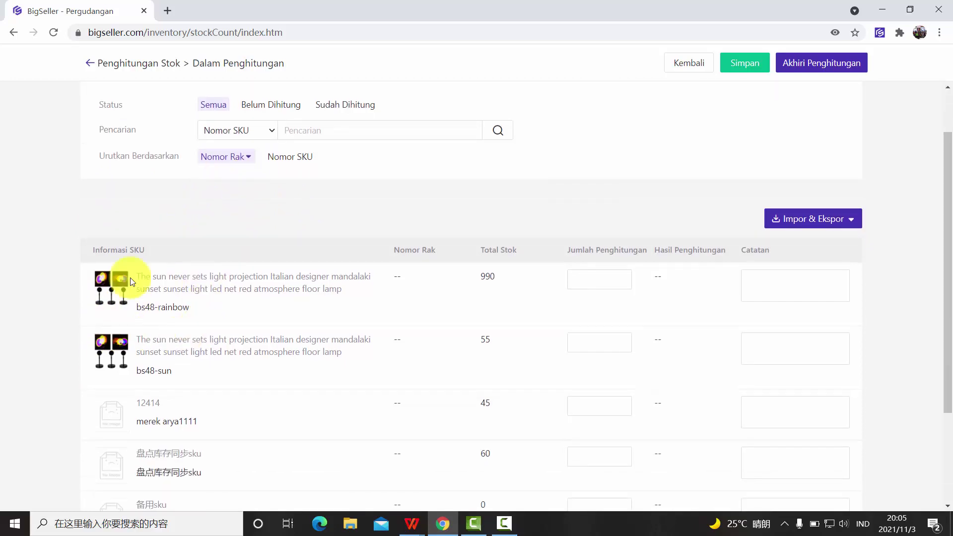
pyautogui.scroll(1, 202, 279)
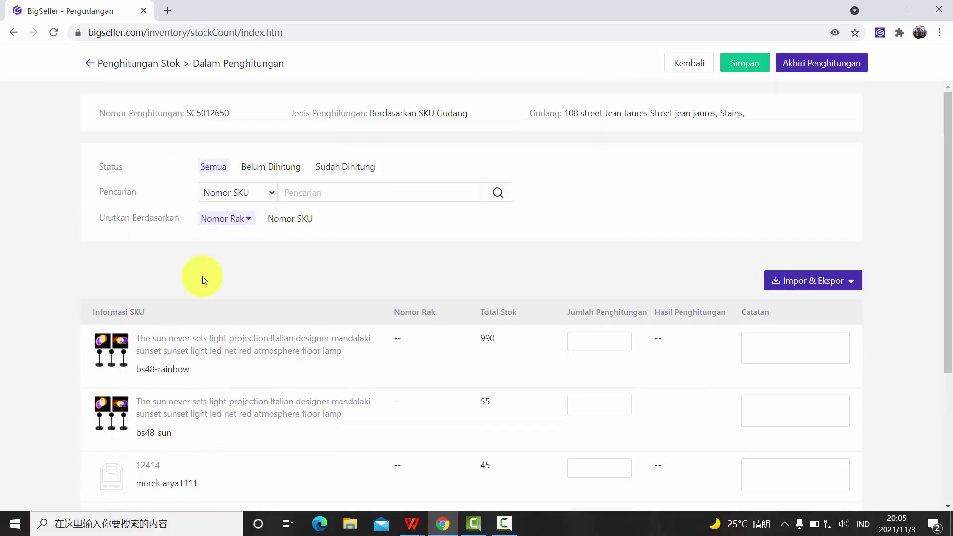
pyautogui.click(286, 222)
pyautogui.scroll(-3, 194, 370)
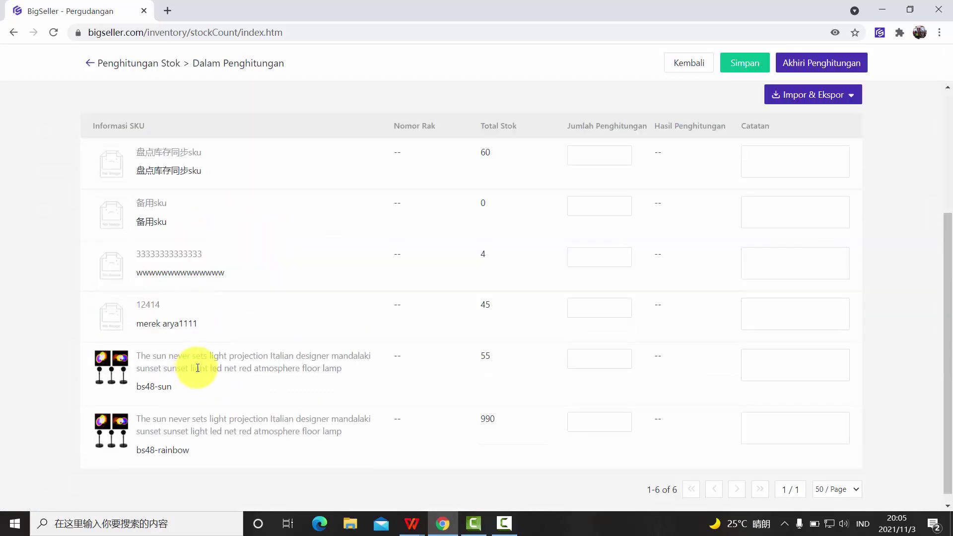
pyautogui.scroll(3, 363, 347)
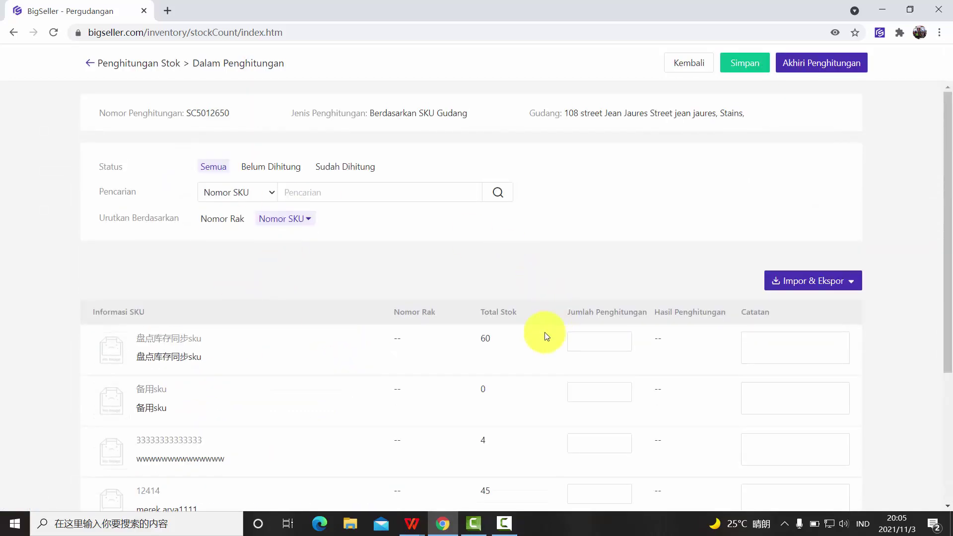
pyautogui.scroll(-1, 442, 258)
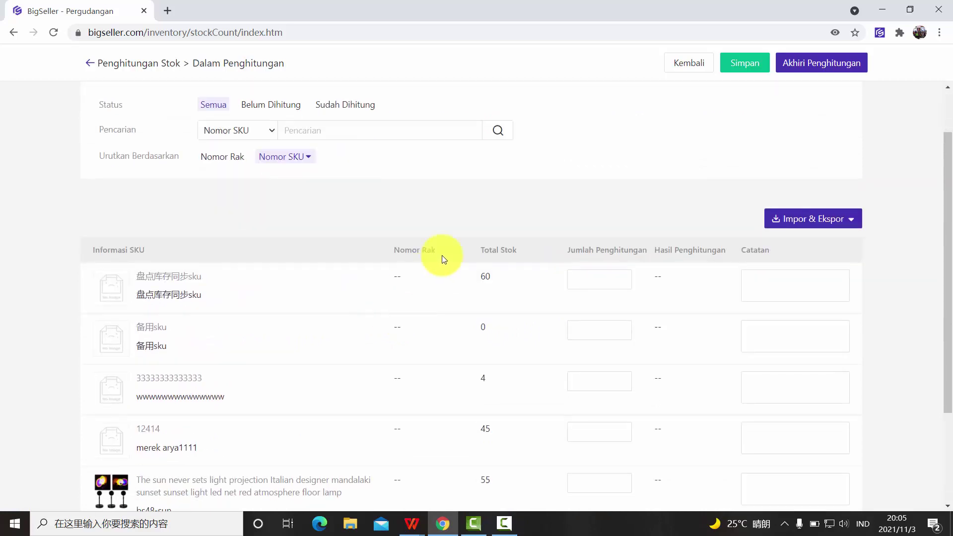
pyautogui.scroll(-1, 454, 252)
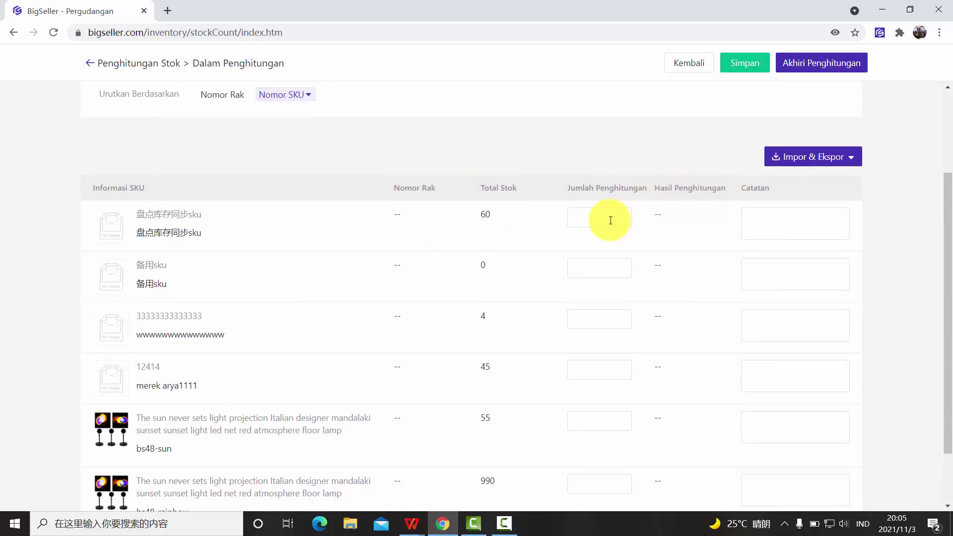
pyautogui.click(590, 209)
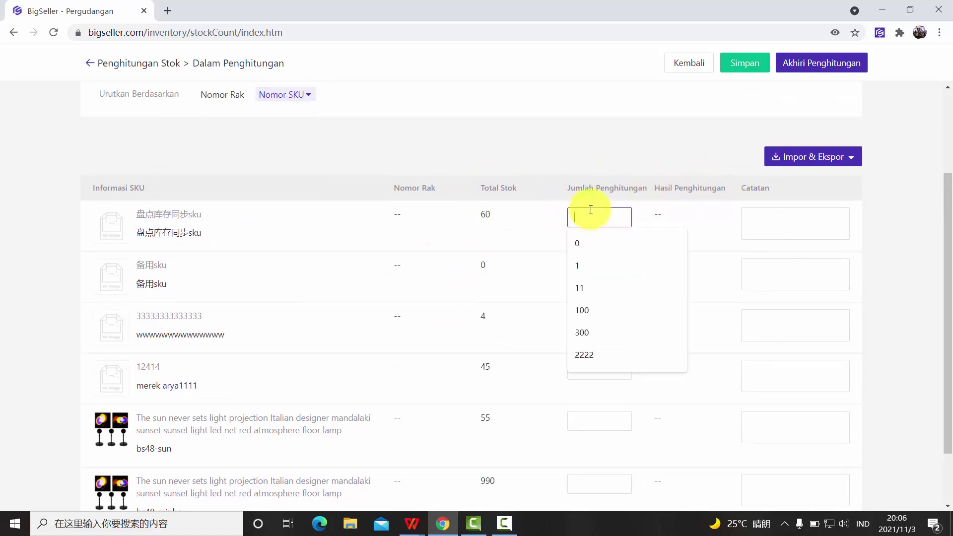
pyautogui.write('100')
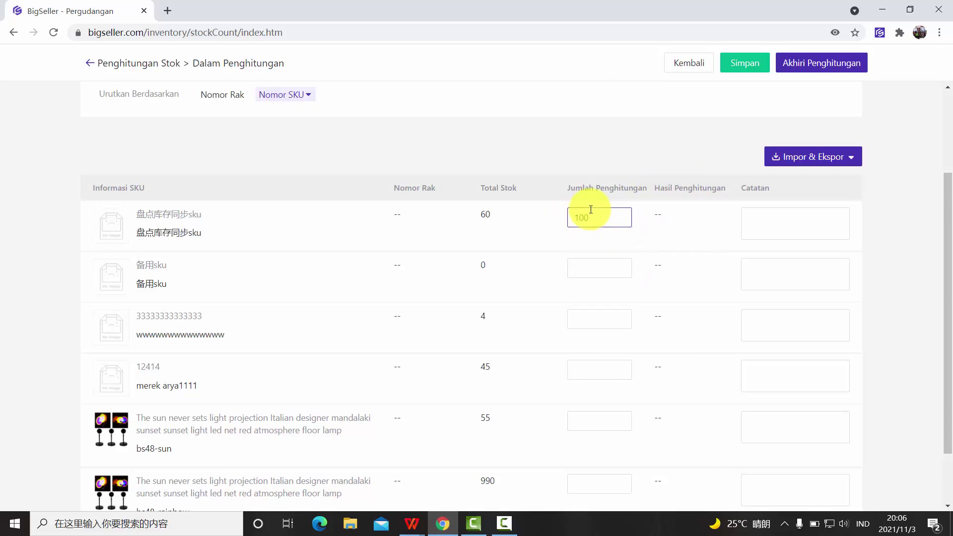
pyautogui.click(532, 146)
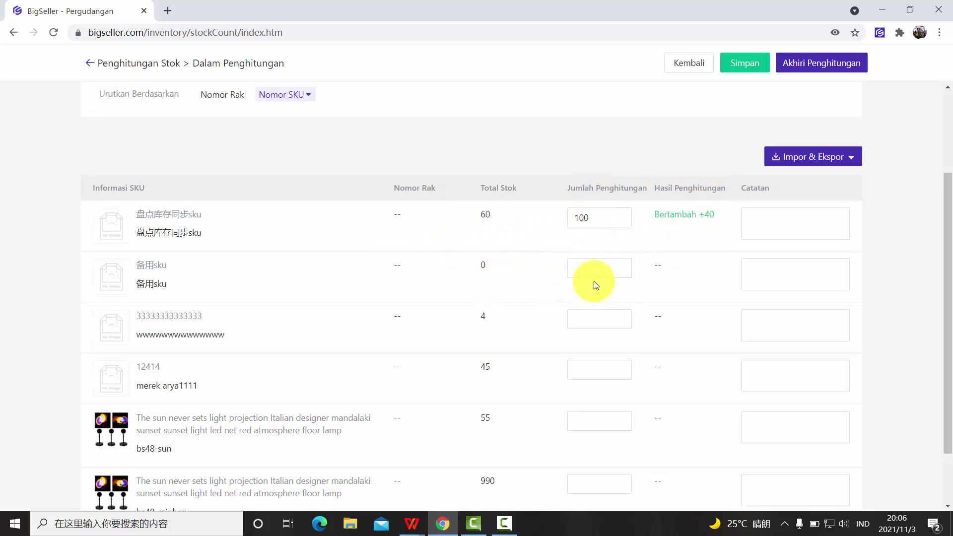
pyautogui.click(600, 318)
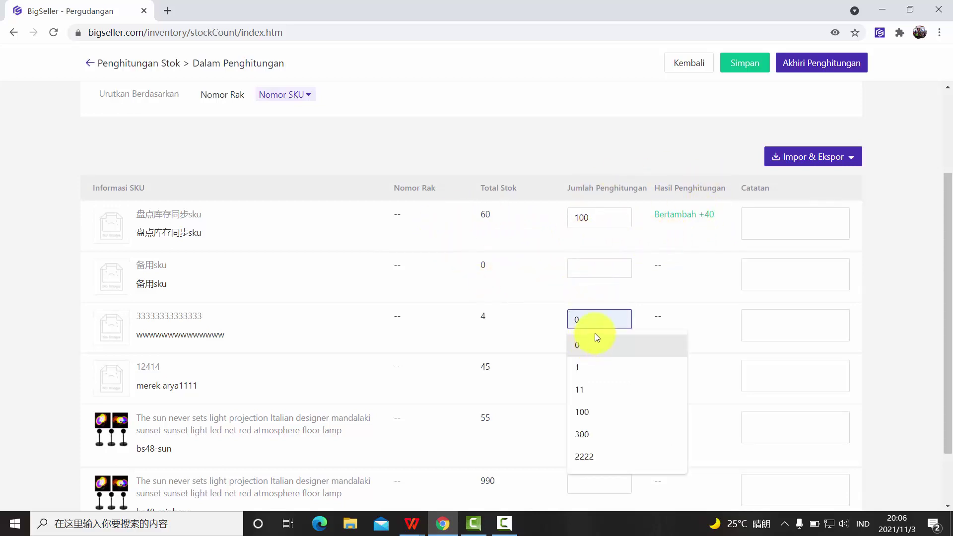
pyautogui.write('1')
pyautogui.click(624, 266)
pyautogui.click(708, 322)
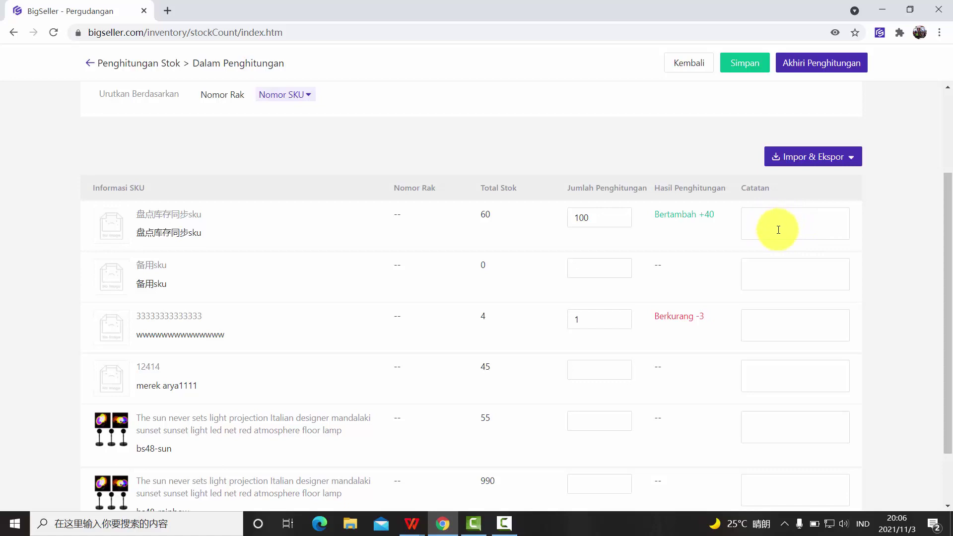
# - Save the entered counts for SC5012650 and leave its counting page, discarding on the prompt
pyautogui.scroll(3, 607, 278)
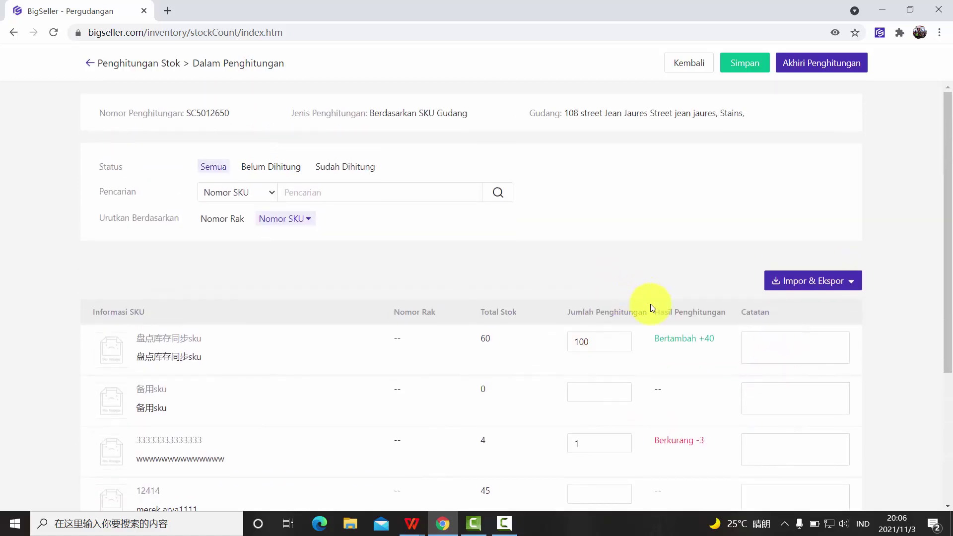
pyautogui.scroll(-4, 650, 308)
pyautogui.scroll(4, 267, 256)
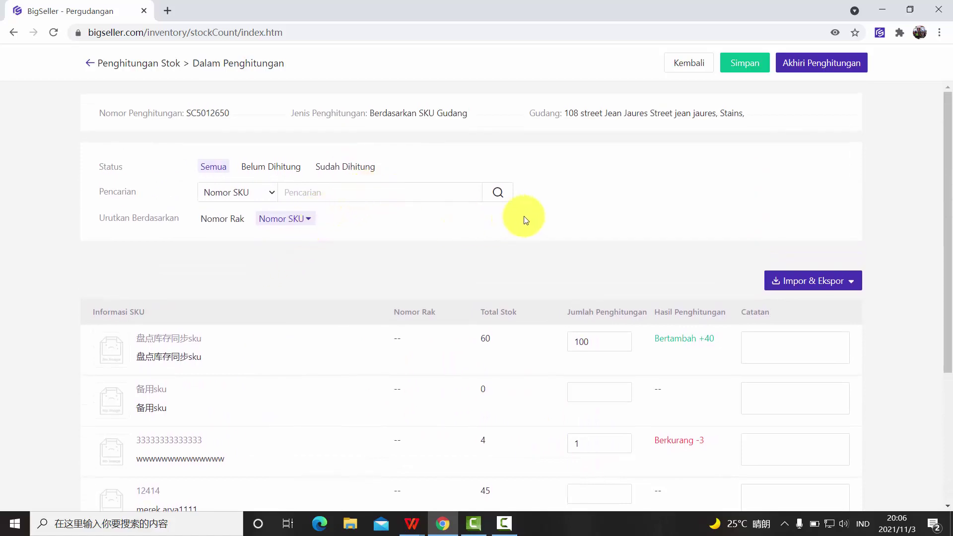
pyautogui.click(751, 72)
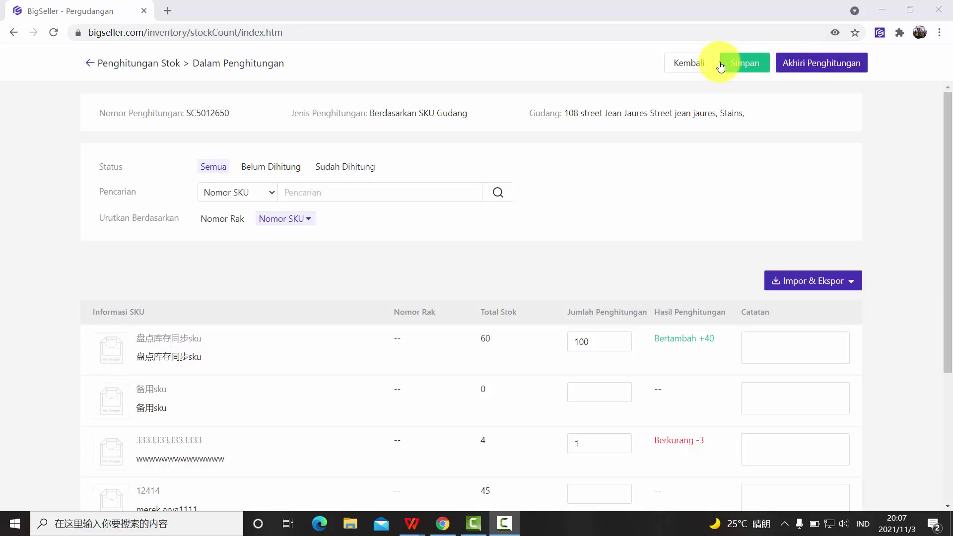
pyautogui.click(685, 72)
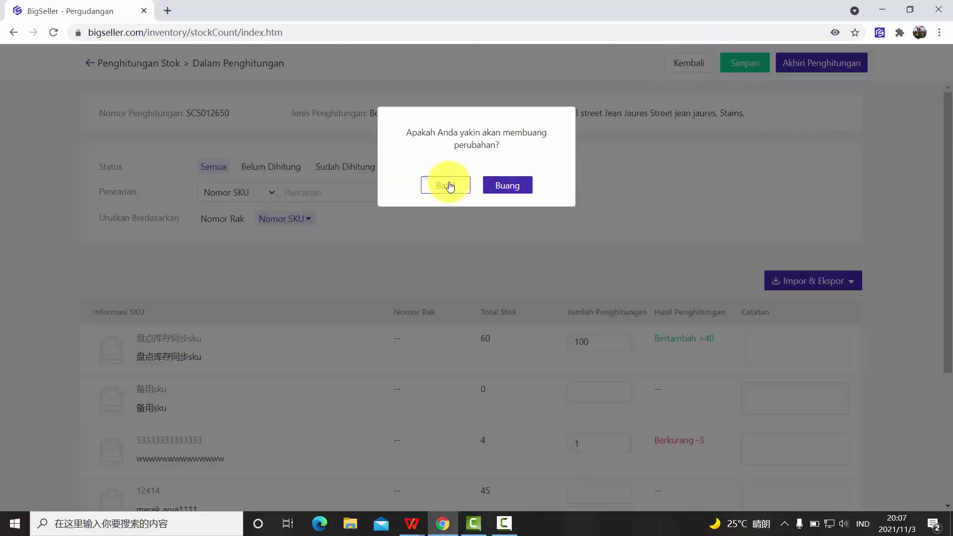
pyautogui.click(445, 185)
pyautogui.click(731, 62)
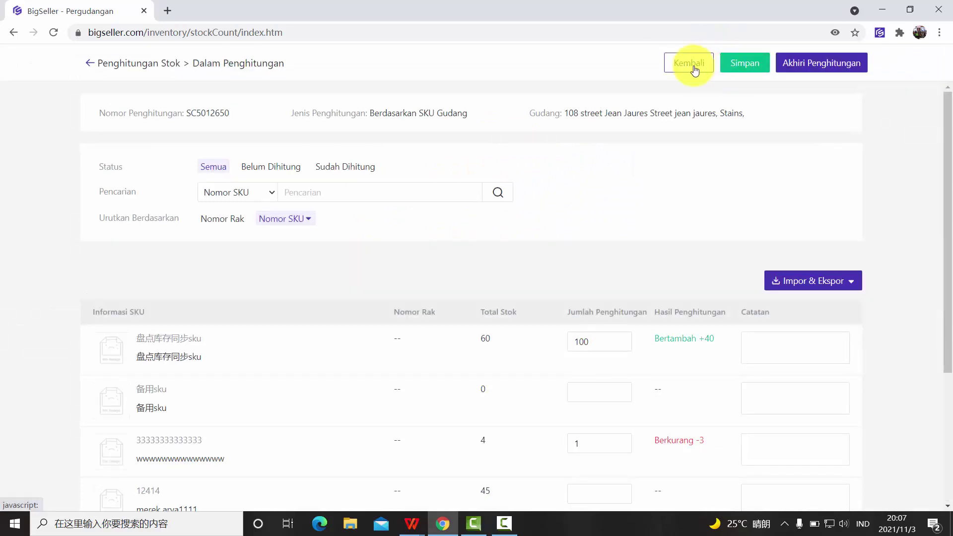
pyautogui.click(694, 67)
pyautogui.click(520, 190)
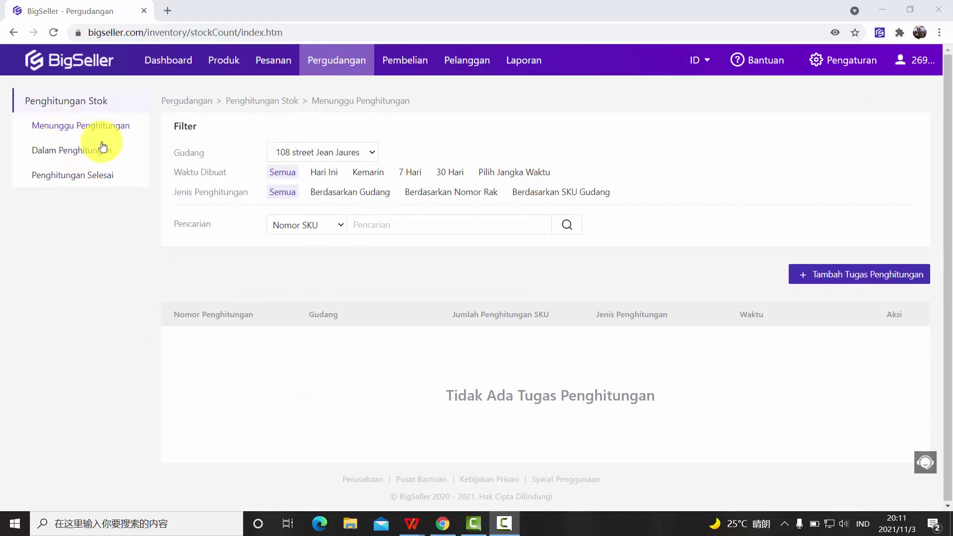
# - Show the In Counting list, where SC5012650 has 2 of 6 SKUs counted
pyautogui.click(68, 154)
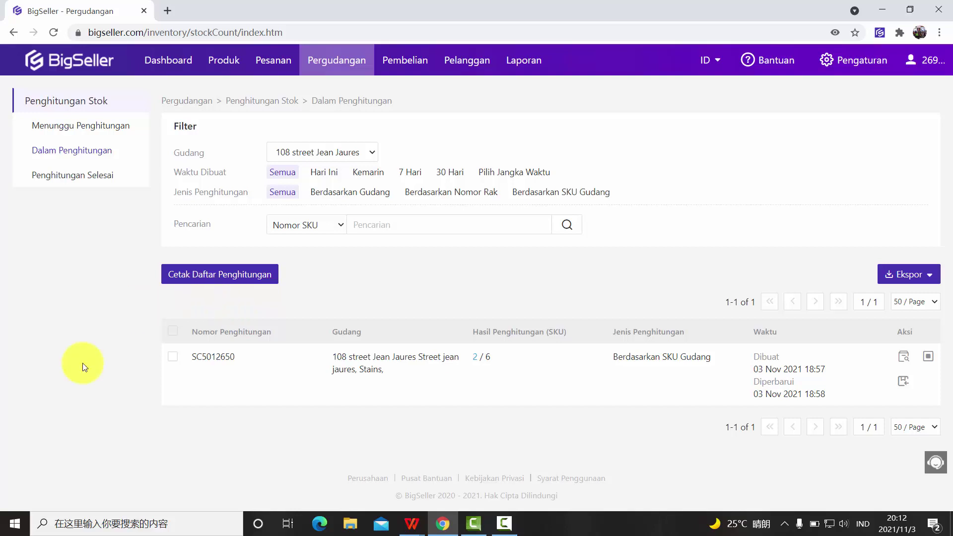
# - Print the count sheet for task SC5012650, then close the print tab
pyautogui.click(172, 356)
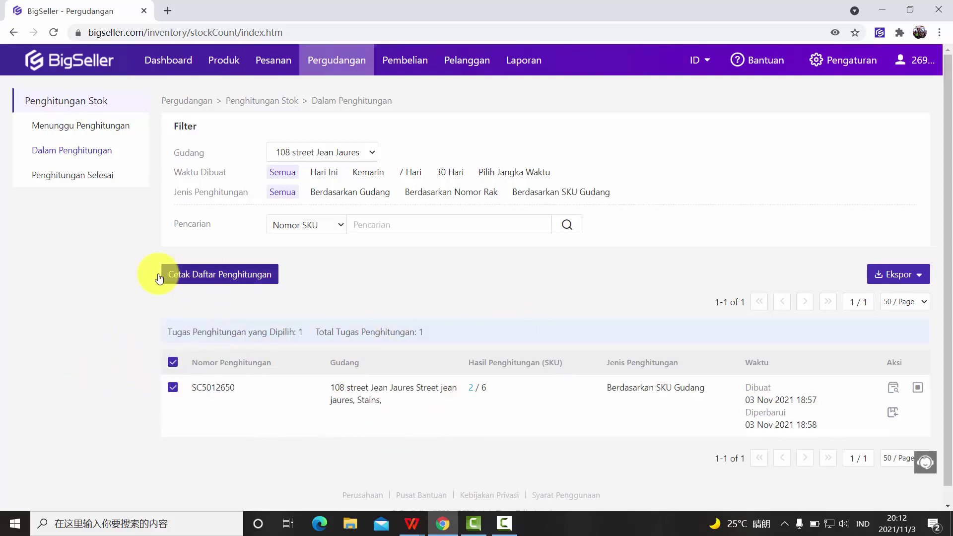
pyautogui.click(223, 278)
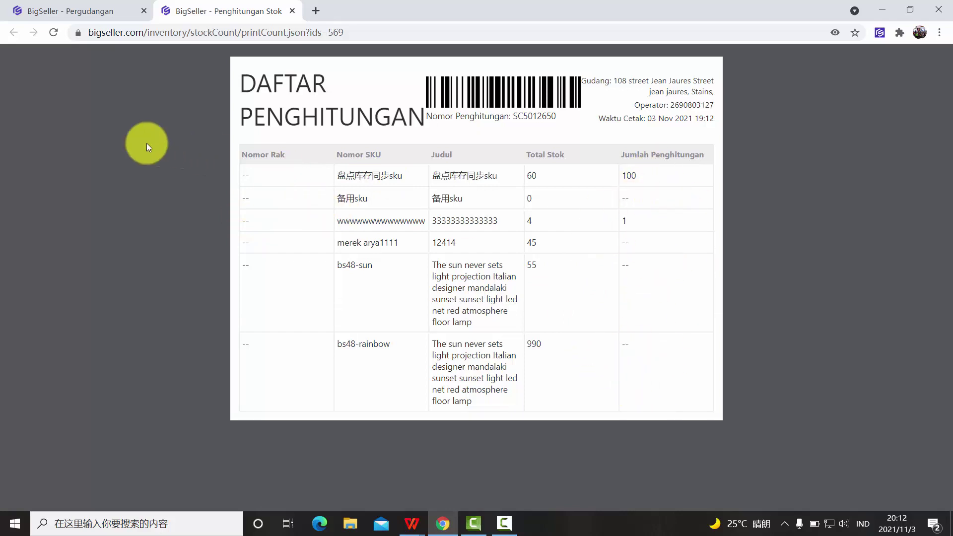
pyautogui.click(87, 15)
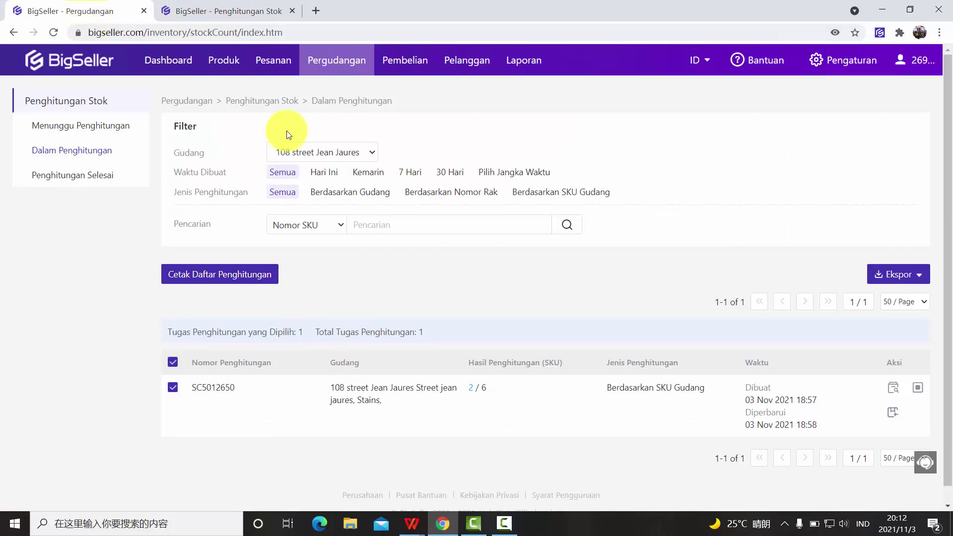
pyautogui.click(292, 11)
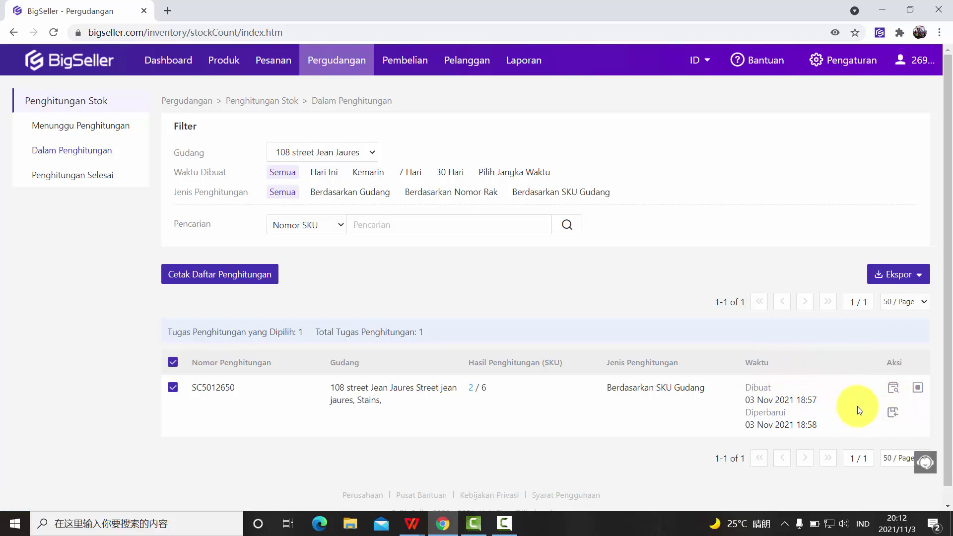
# - Download the count-results import template for SC5012650 and open it in WPS Spreadsheets
pyautogui.click(891, 418)
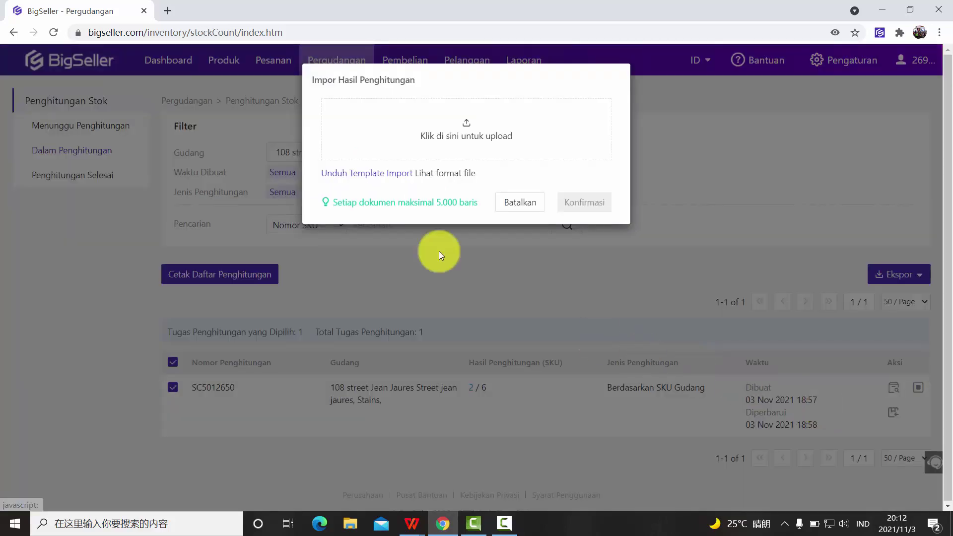
pyautogui.click(366, 176)
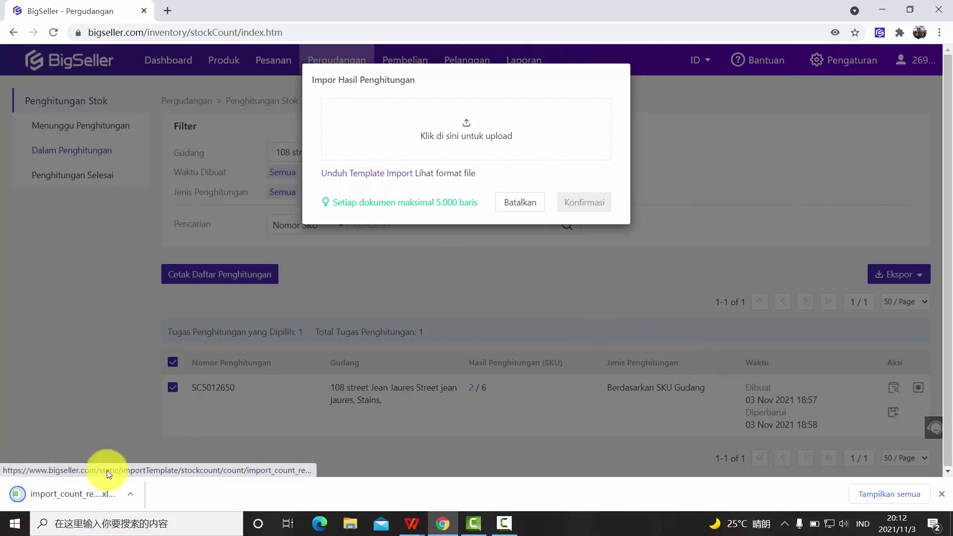
pyautogui.click(82, 488)
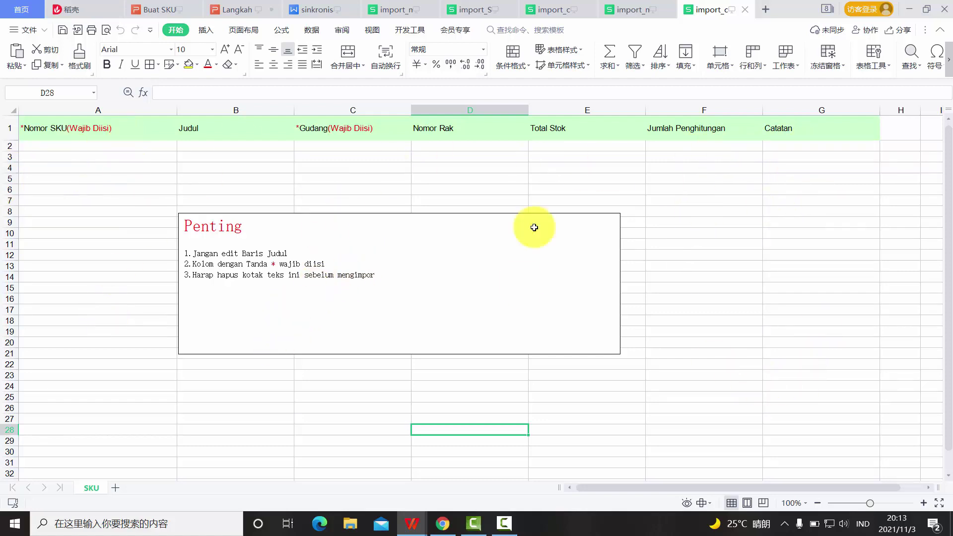
# - Return to the browser's Impor Hasil Penghitungan dialog after reviewing the template columns
pyautogui.click(442, 525)
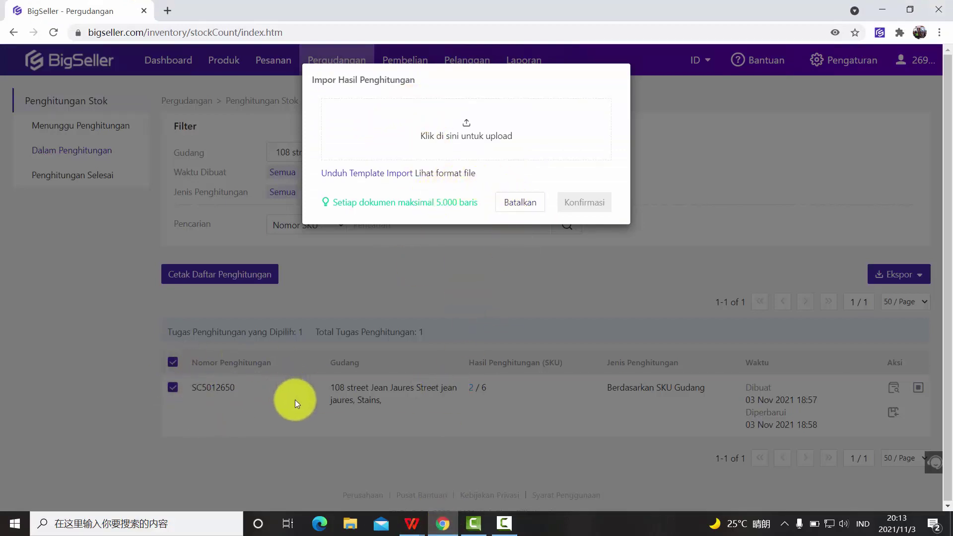
# - Cancel the import and end count task SC5012650, with 6 succeeded and 0 failed
pyautogui.click(527, 205)
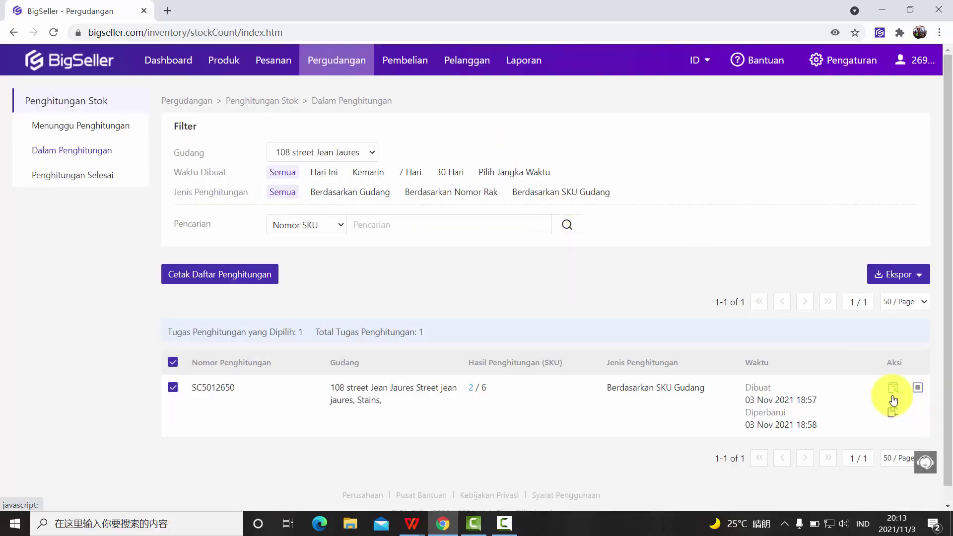
pyautogui.click(916, 389)
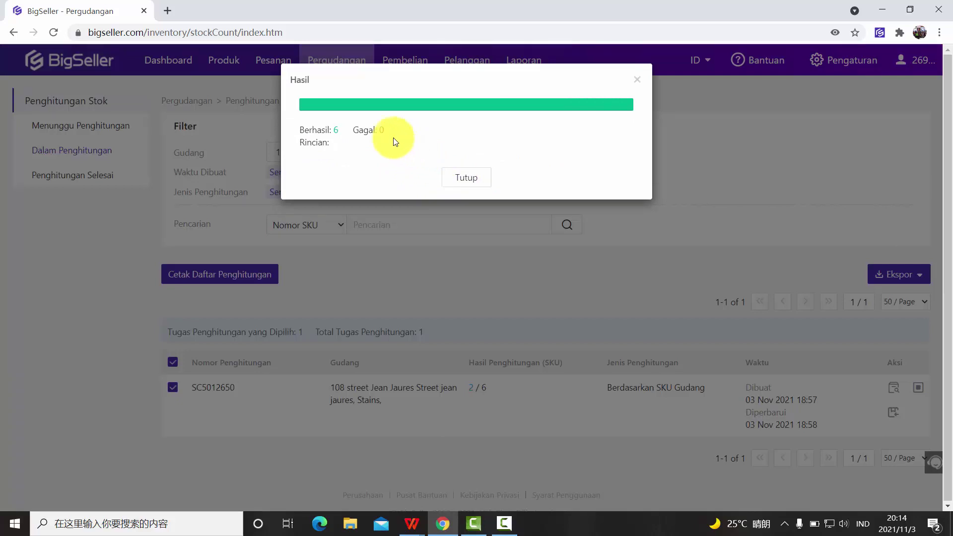
pyautogui.click(448, 176)
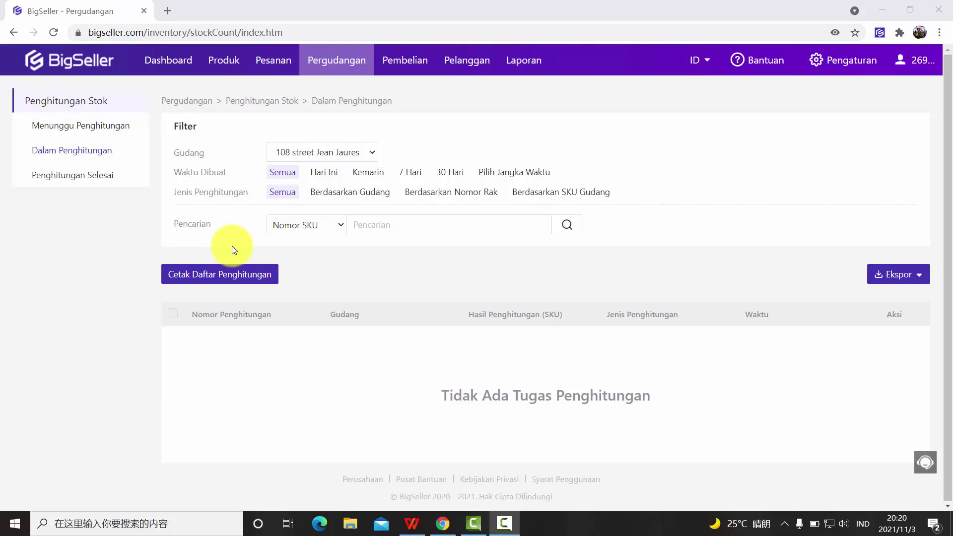
# - Show the Penghitungan Selesai list with SC5012650 at the top
pyautogui.click(79, 177)
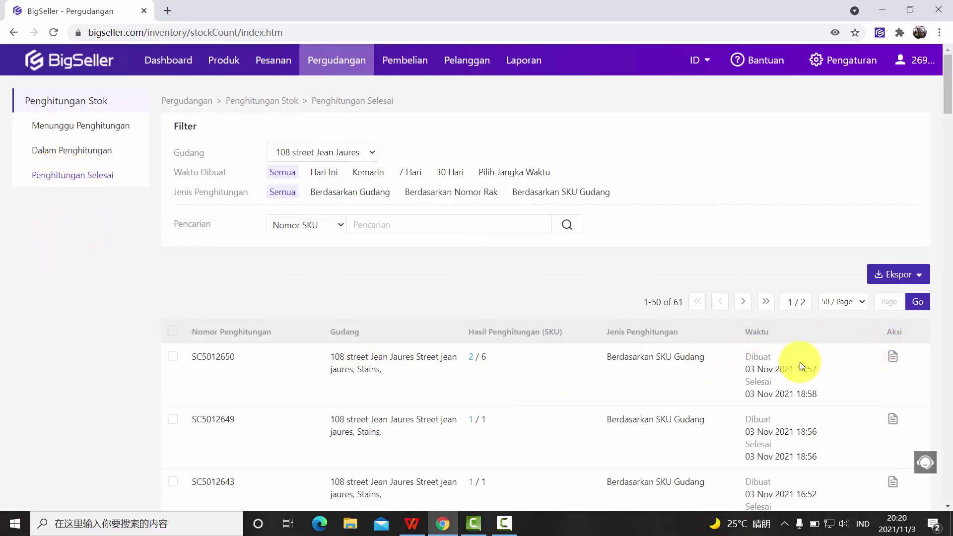
pyautogui.scroll(-1, 850, 354)
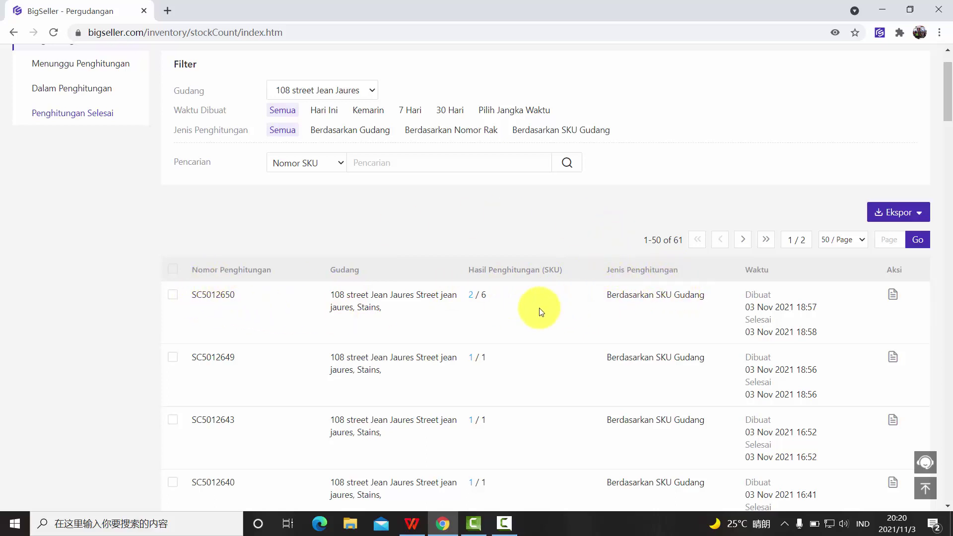
pyautogui.scroll(2, 540, 312)
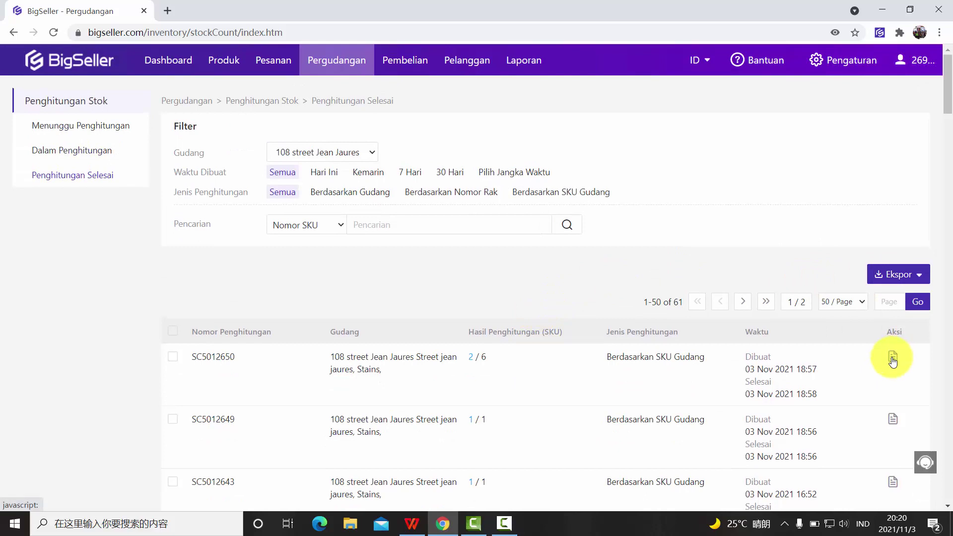
# - Review SC5012650's per-SKU results, including the +40 and -3 differences
pyautogui.click(893, 357)
pyautogui.scroll(-4, 453, 362)
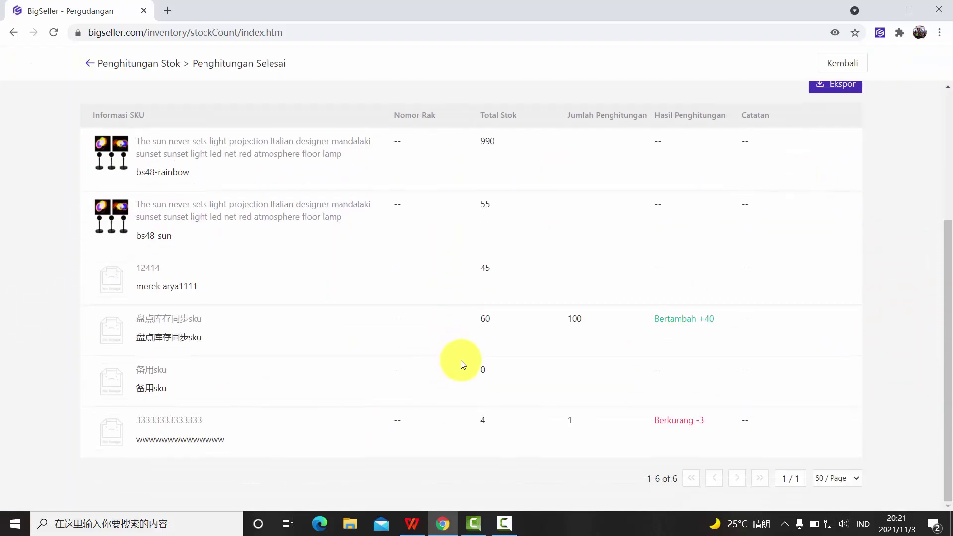
pyautogui.scroll(4, 461, 366)
pyautogui.scroll(-4, 517, 362)
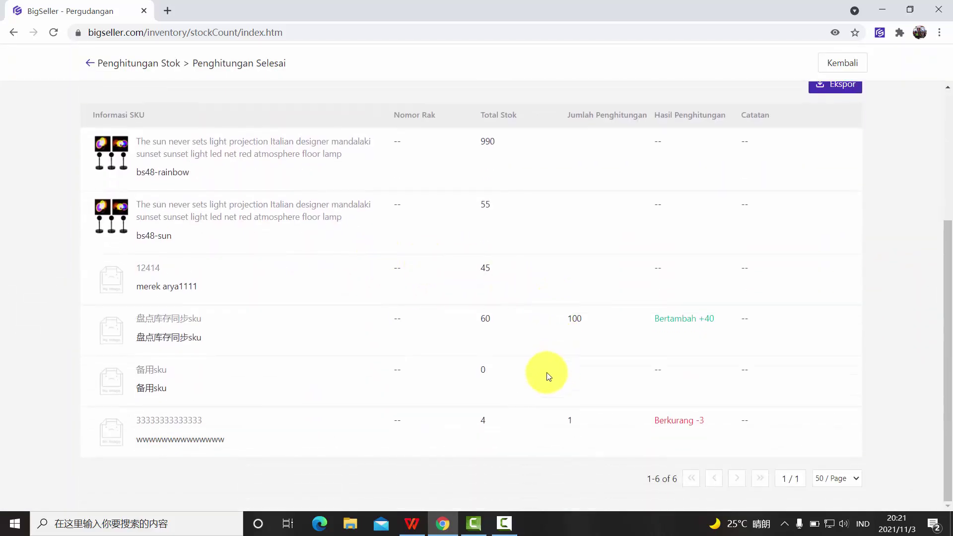
pyautogui.scroll(4, 324, 343)
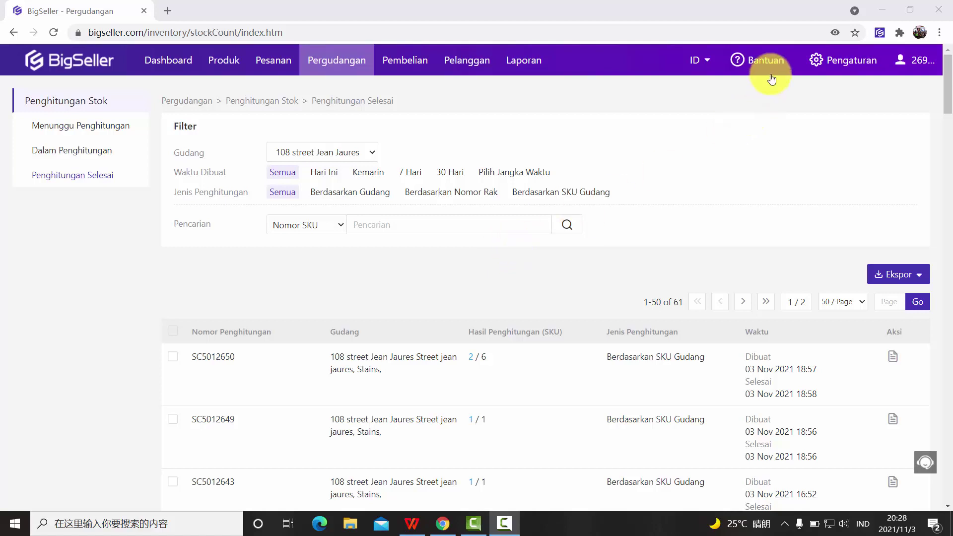
# - Open the Bantuan help and contact dropdown in the top navigation bar
pyautogui.moveTo(770, 72)
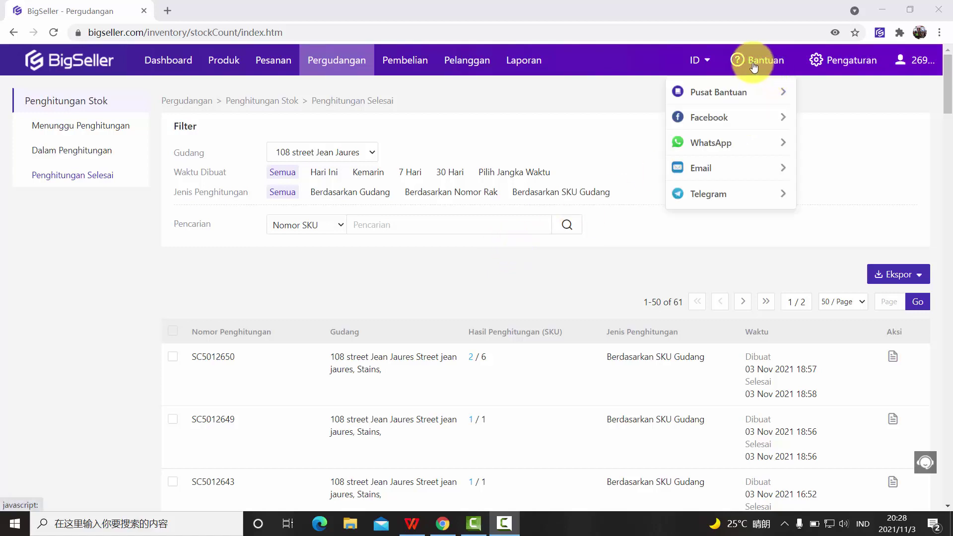